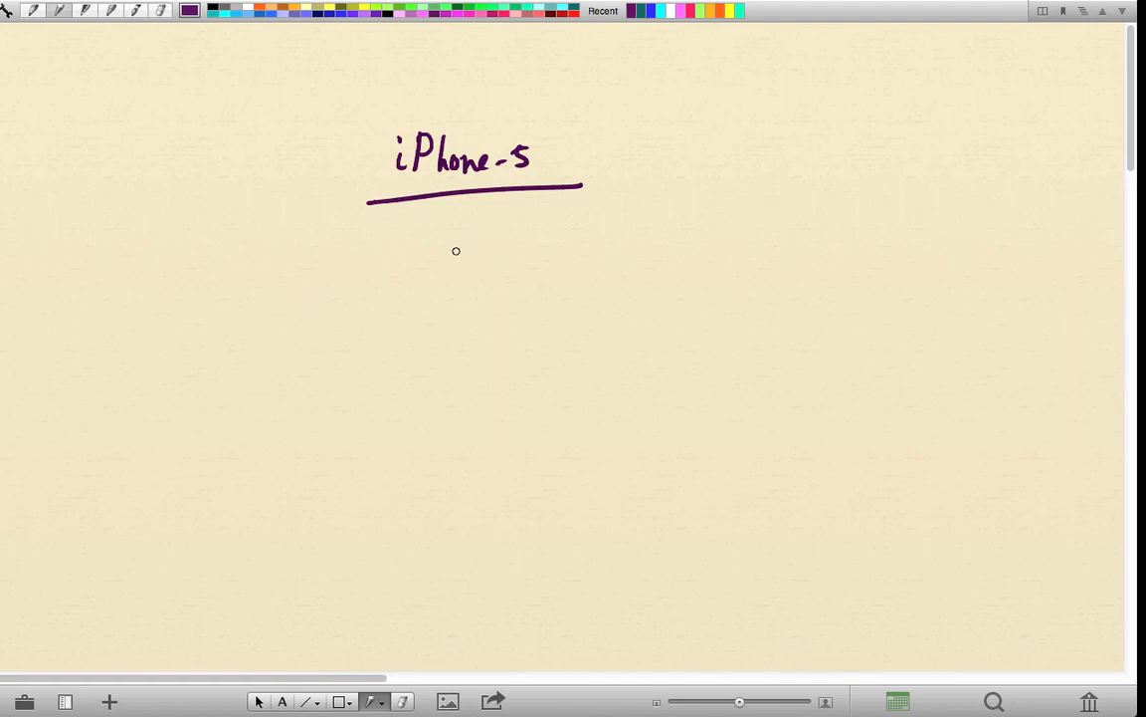
# - Draw three arrowed branches beneath the iPhone-5 heading and handwrite their labels Sales, General and MRP
pyautogui.moveTo(455, 227)
pyautogui.mouseDown()
pyautogui.moveTo(267, 260)
pyautogui.moveTo(261, 293)
pyautogui.moveTo(274, 290)
pyautogui.mouseUp()
pyautogui.moveTo(231, 322); pyautogui.dragTo(221, 349)
pyautogui.moveTo(242, 338); pyautogui.dragTo(275, 343)
pyautogui.moveTo(281, 336)
pyautogui.mouseDown()
pyautogui.moveTo(289, 341)
pyautogui.moveTo(278, 344)
pyautogui.mouseUp()
pyautogui.moveTo(458, 227); pyautogui.dragTo(463, 272)
pyautogui.moveTo(430, 320); pyautogui.dragTo(426, 352)
pyautogui.moveTo(435, 331); pyautogui.dragTo(489, 335)
pyautogui.moveTo(467, 228); pyautogui.dragTo(662, 243)
pyautogui.moveTo(659, 243)
pyautogui.mouseDown()
pyautogui.moveTo(659, 280)
pyautogui.moveTo(669, 276)
pyautogui.moveTo(631, 330)
pyautogui.moveTo(650, 329)
pyautogui.mouseUp()
pyautogui.moveTo(658, 316)
pyautogui.mouseDown()
pyautogui.moveTo(659, 328)
pyautogui.moveTo(686, 322)
pyautogui.mouseUp()
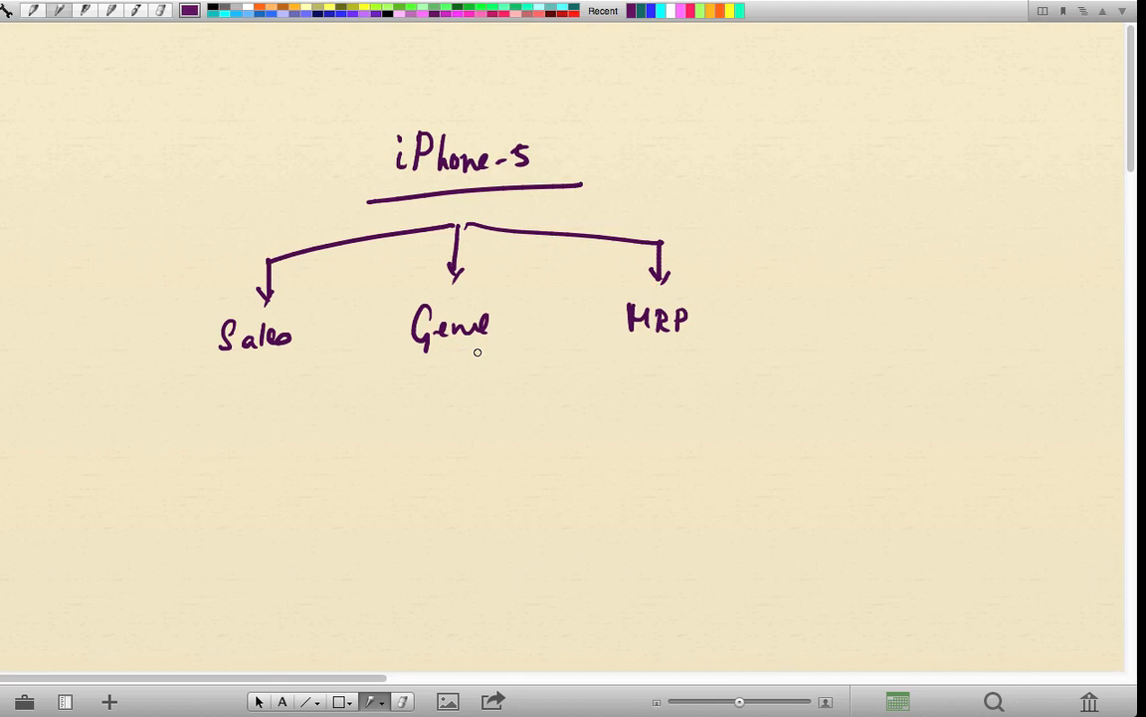
# - Draw a box around the General label and handwrite an underlined "Purchasing" beneath it
pyautogui.moveTo(504, 302)
pyautogui.mouseDown()
pyautogui.moveTo(398, 296)
pyautogui.moveTo(476, 367)
pyautogui.moveTo(503, 300)
pyautogui.mouseUp()
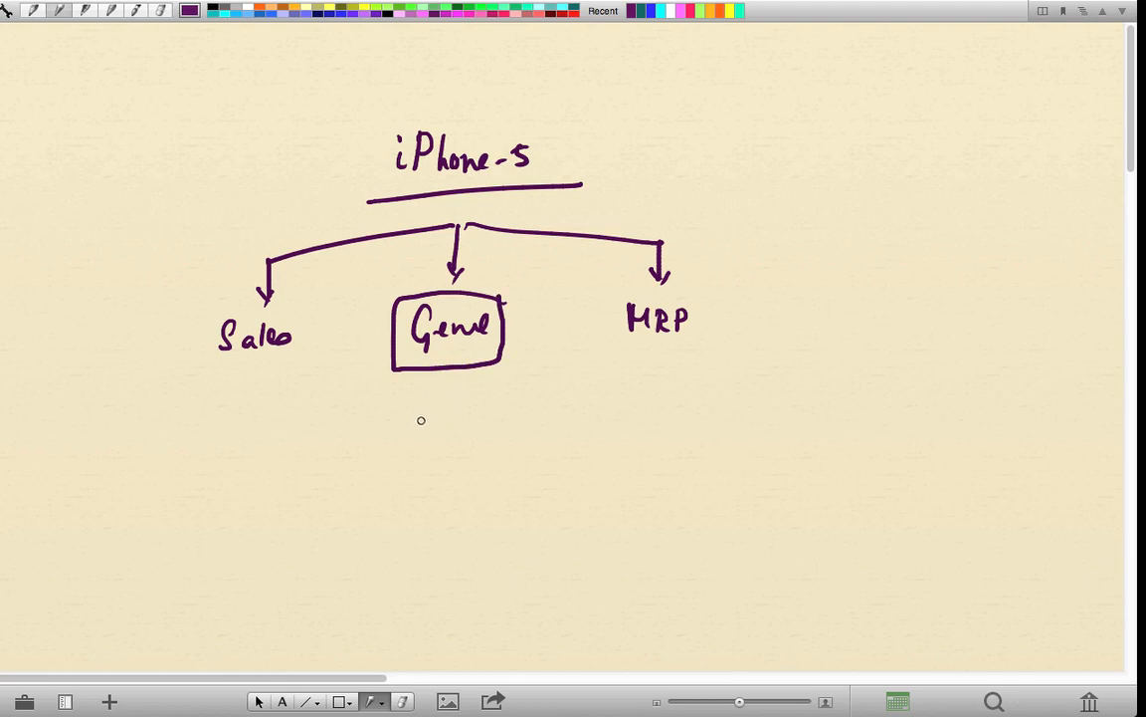
pyautogui.moveTo(424, 402)
pyautogui.mouseDown()
pyautogui.moveTo(424, 428)
pyautogui.moveTo(426, 414)
pyautogui.mouseUp()
pyautogui.moveTo(442, 416)
pyautogui.mouseDown()
pyautogui.moveTo(522, 398)
pyautogui.moveTo(539, 408)
pyautogui.mouseUp()
pyautogui.moveTo(383, 448); pyautogui.dragTo(558, 416)
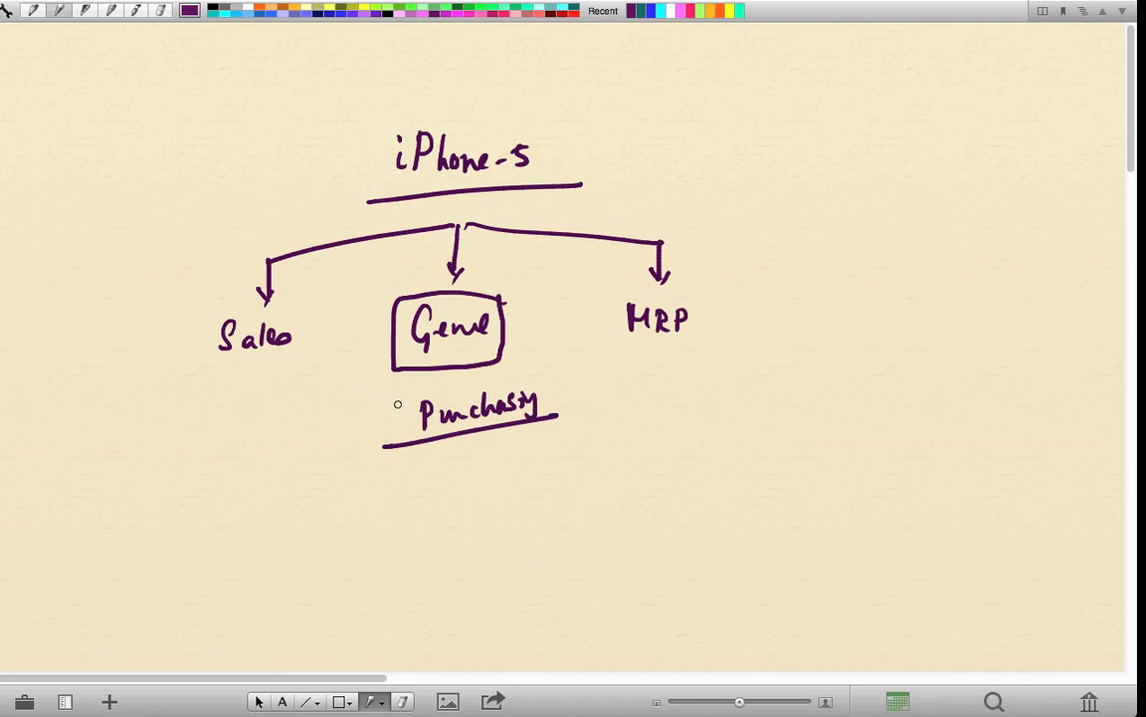
# - Draw a curved arrow from Purchasing up to Sales and handwrite an underlined "Extension" below it
pyautogui.moveTo(351, 435)
pyautogui.mouseDown()
pyautogui.moveTo(382, 418)
pyautogui.moveTo(256, 394)
pyautogui.moveTo(269, 404)
pyautogui.mouseUp()
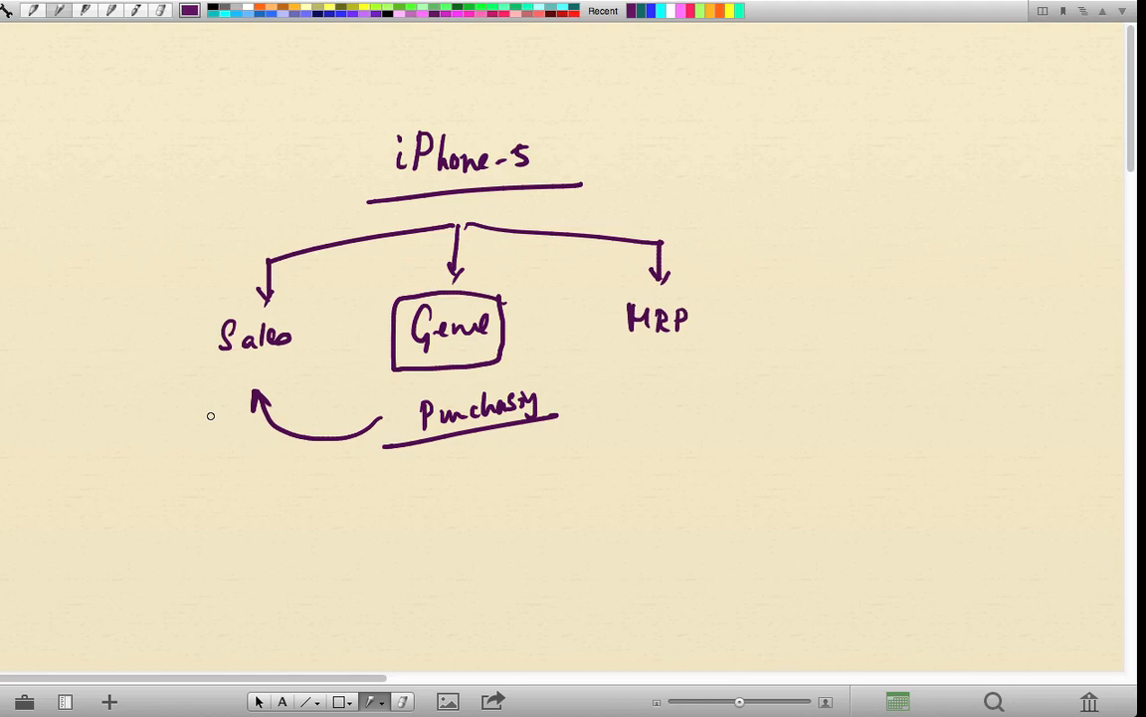
pyautogui.click(247, 527)
pyautogui.moveTo(243, 495)
pyautogui.mouseDown()
pyautogui.moveTo(249, 518)
pyautogui.moveTo(378, 486)
pyautogui.mouseUp()
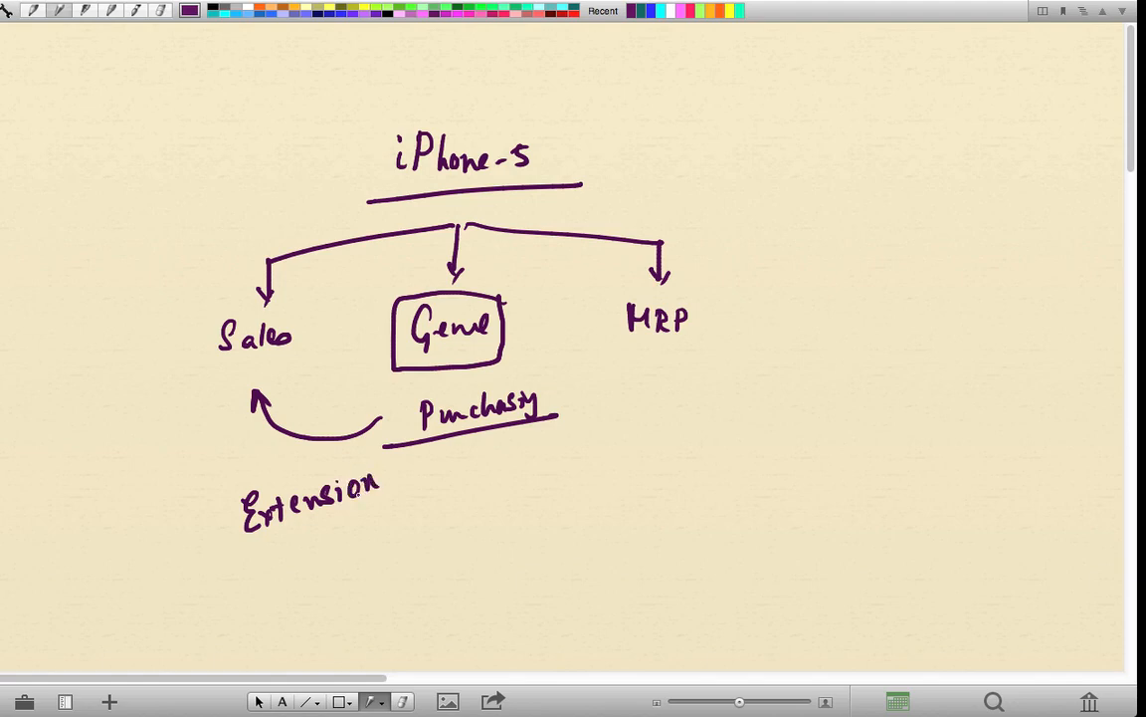
pyautogui.moveTo(235, 560); pyautogui.dragTo(419, 488)
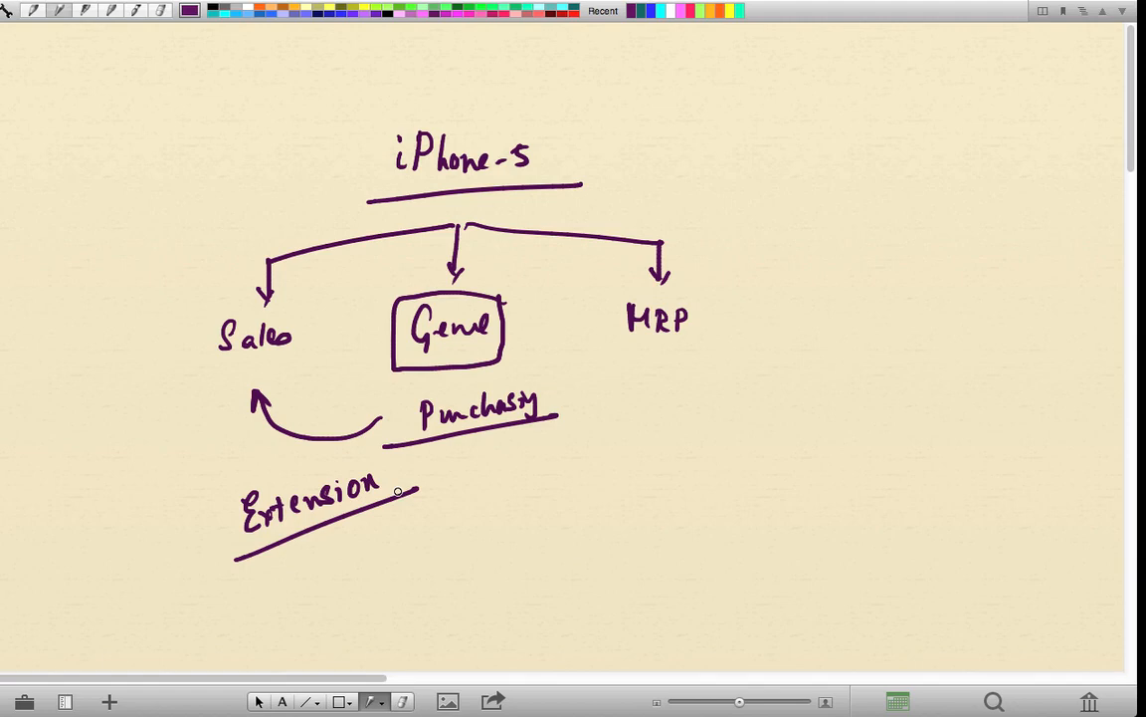
# - Draw a vertical divider beside the iPhone-5 diagram and handwrite an underlined "Org Elements" heading on its empty side
pyautogui.hscroll(5, 397, 490)
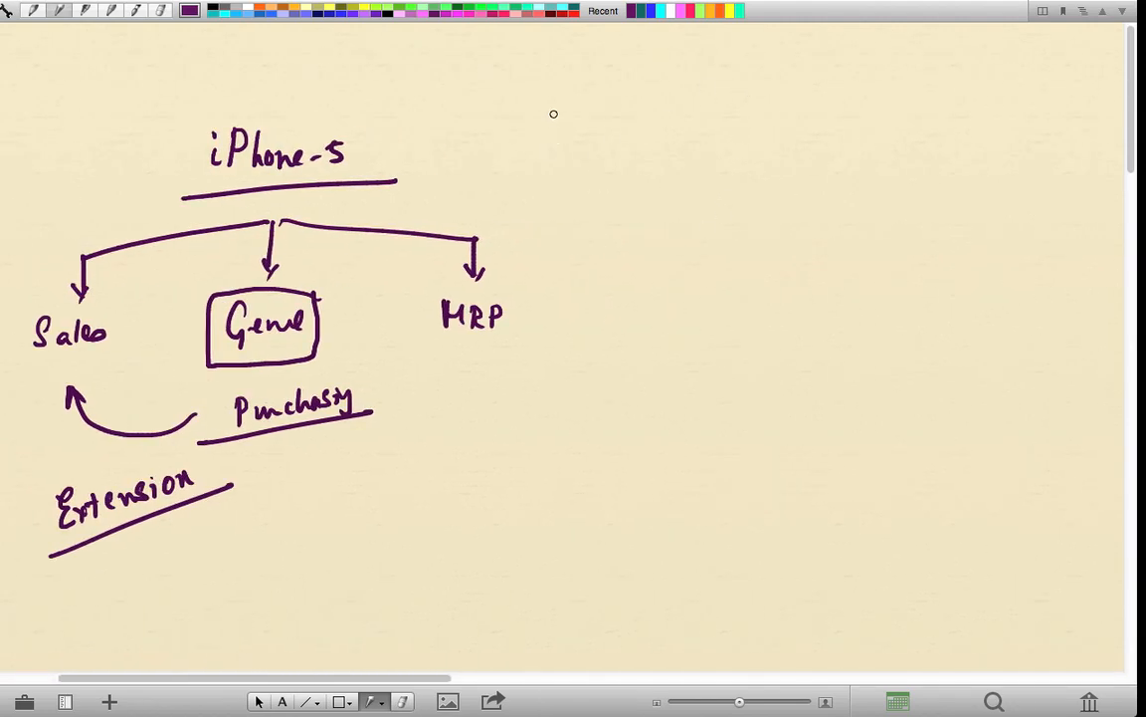
pyautogui.moveTo(550, 133); pyautogui.dragTo(562, 565)
pyautogui.moveTo(671, 118)
pyautogui.mouseDown()
pyautogui.moveTo(708, 127)
pyautogui.moveTo(702, 162)
pyautogui.mouseUp()
pyautogui.moveTo(728, 108)
pyautogui.mouseDown()
pyautogui.moveTo(742, 132)
pyautogui.moveTo(811, 104)
pyautogui.moveTo(826, 81)
pyautogui.mouseUp()
pyautogui.click(751, 105)
pyautogui.moveTo(637, 176); pyautogui.dragTo(894, 120)
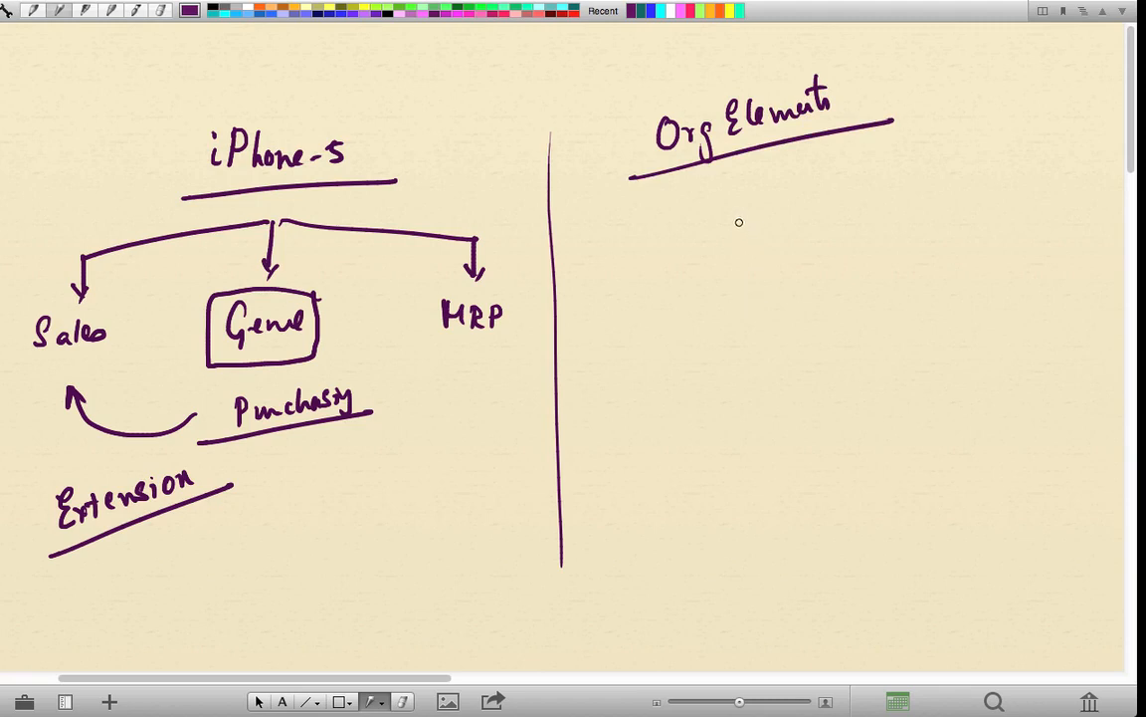
# - Under Org Elements, write an underlined "US" with a curved arrow to "India" and a column of dots below India
pyautogui.moveTo(653, 243)
pyautogui.mouseDown()
pyautogui.moveTo(656, 261)
pyautogui.moveTo(665, 245)
pyautogui.moveTo(678, 267)
pyautogui.mouseUp()
pyautogui.moveTo(637, 288)
pyautogui.mouseDown()
pyautogui.moveTo(704, 284)
pyautogui.moveTo(861, 218)
pyautogui.moveTo(882, 230)
pyautogui.moveTo(885, 256)
pyautogui.moveTo(964, 265)
pyautogui.mouseUp()
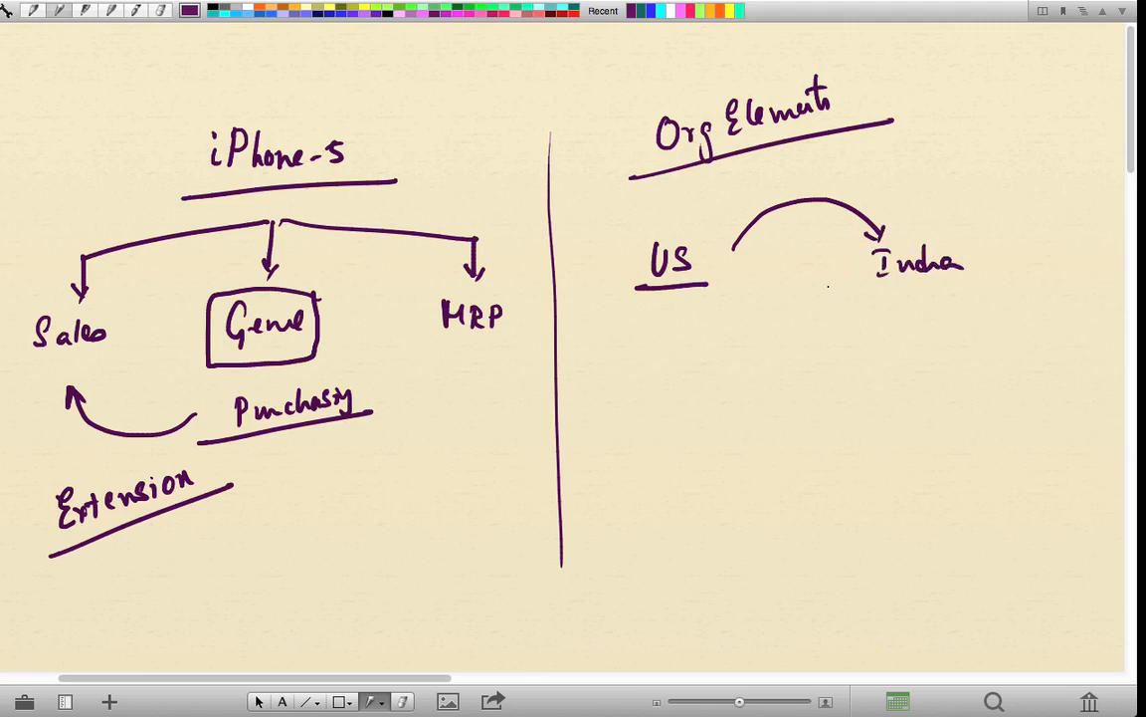
pyautogui.click(888, 344)
pyautogui.click(894, 375)
pyautogui.click(900, 403)
# - Switch to SAPGUI and go back from the Create Material screen to SAP Easy Access
pyautogui.press('super+Tab')
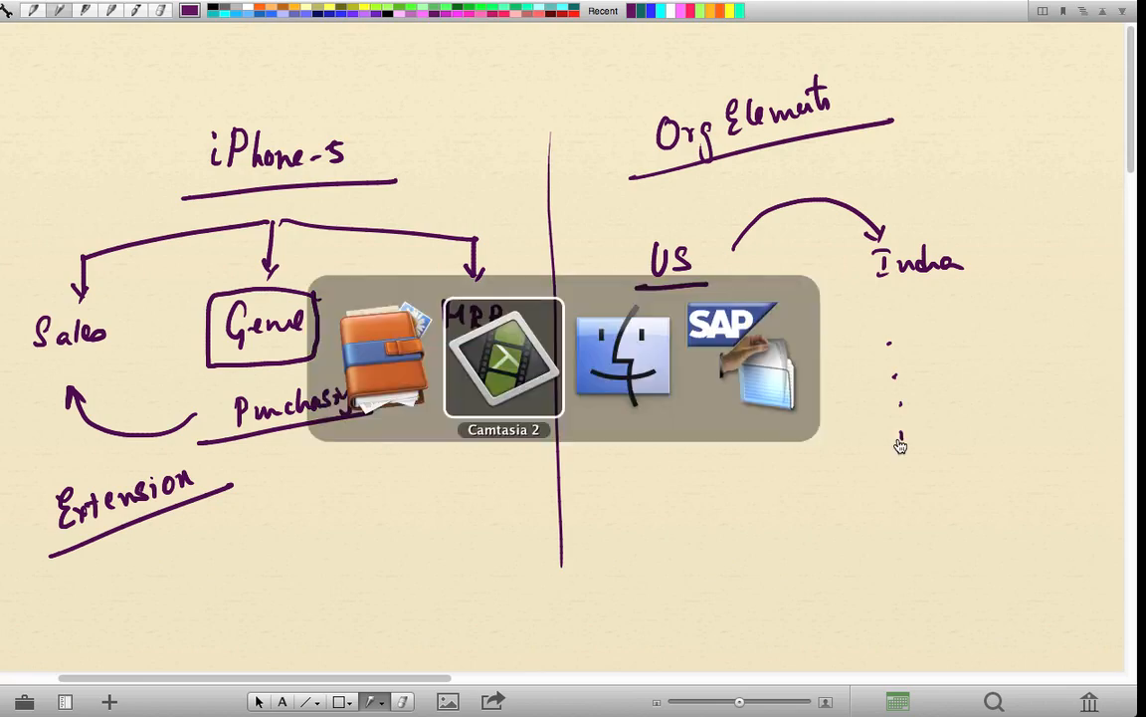
pyautogui.press('super+Tab')
pyautogui.press('super+Tab')
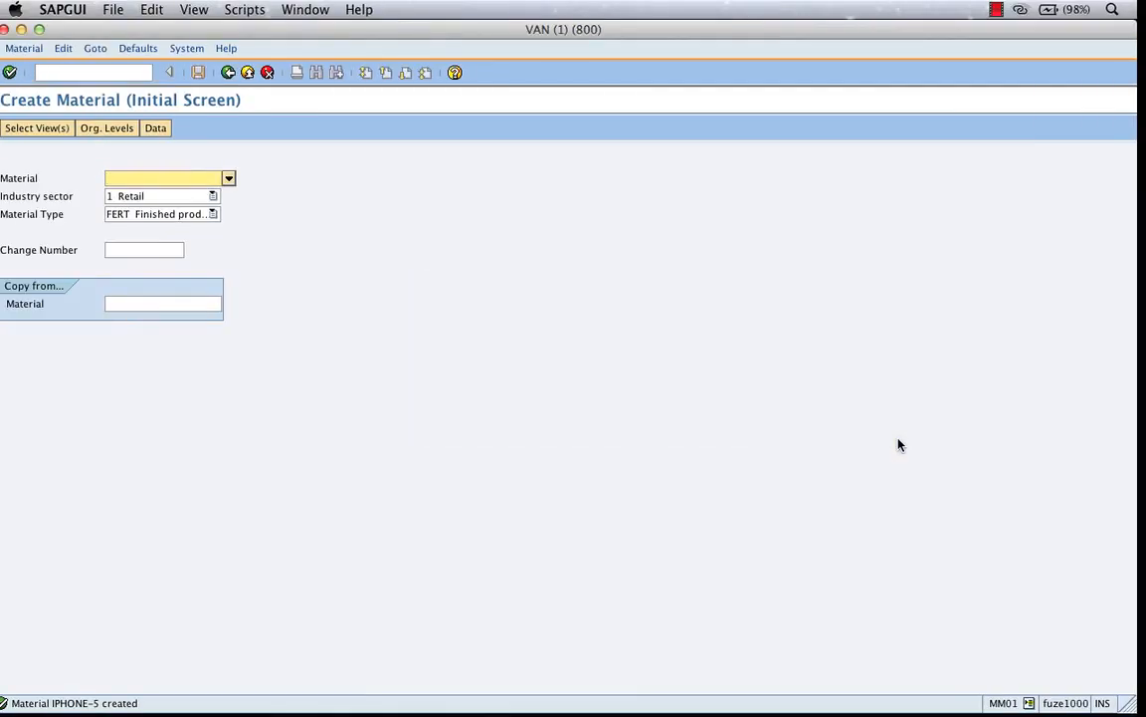
pyautogui.click(228, 73)
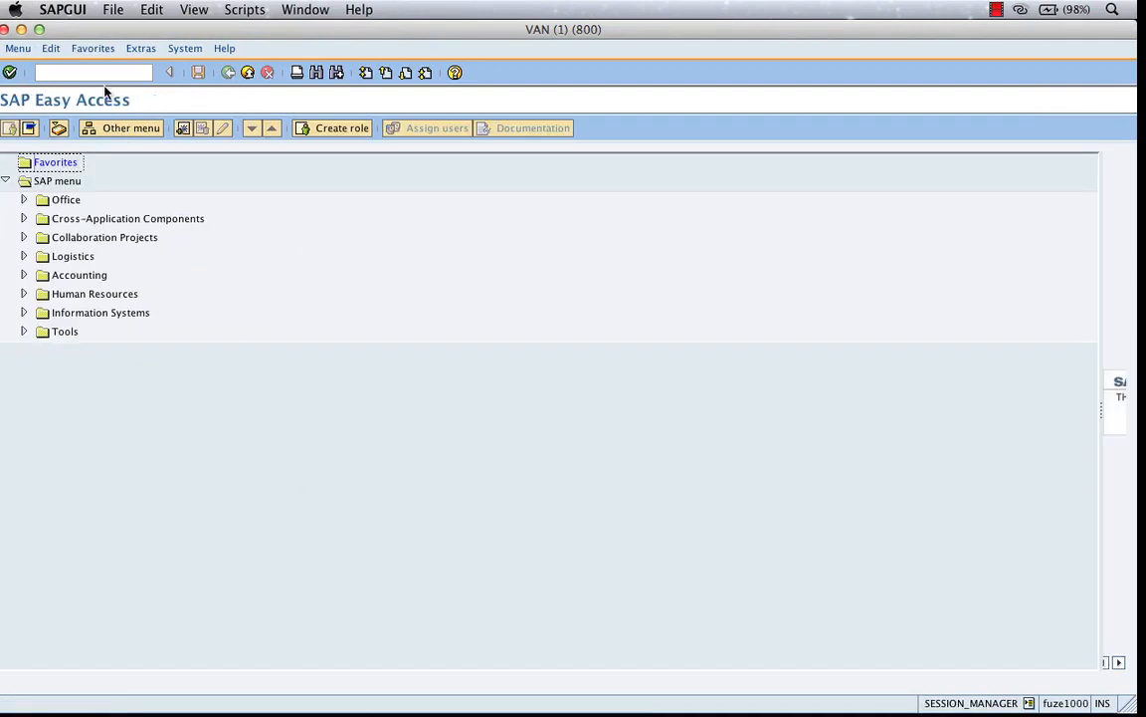
# - Run transaction mm01 to start creating a material
pyautogui.click(95, 73)
pyautogui.write('mm')
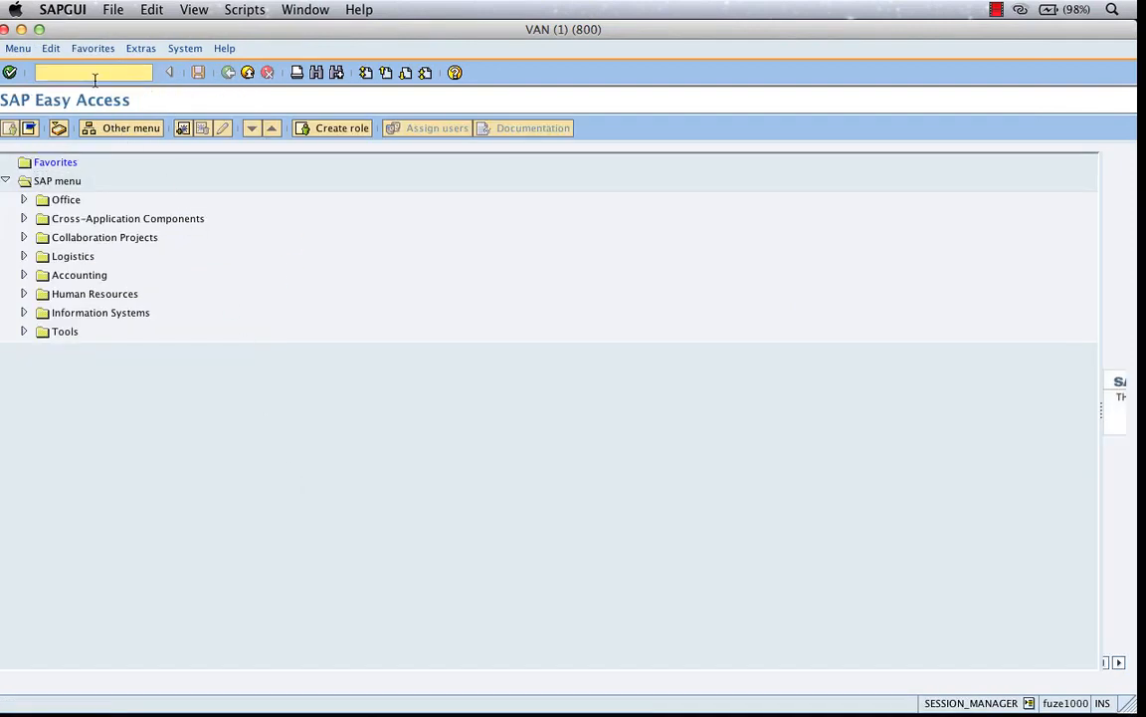
pyautogui.write('0')
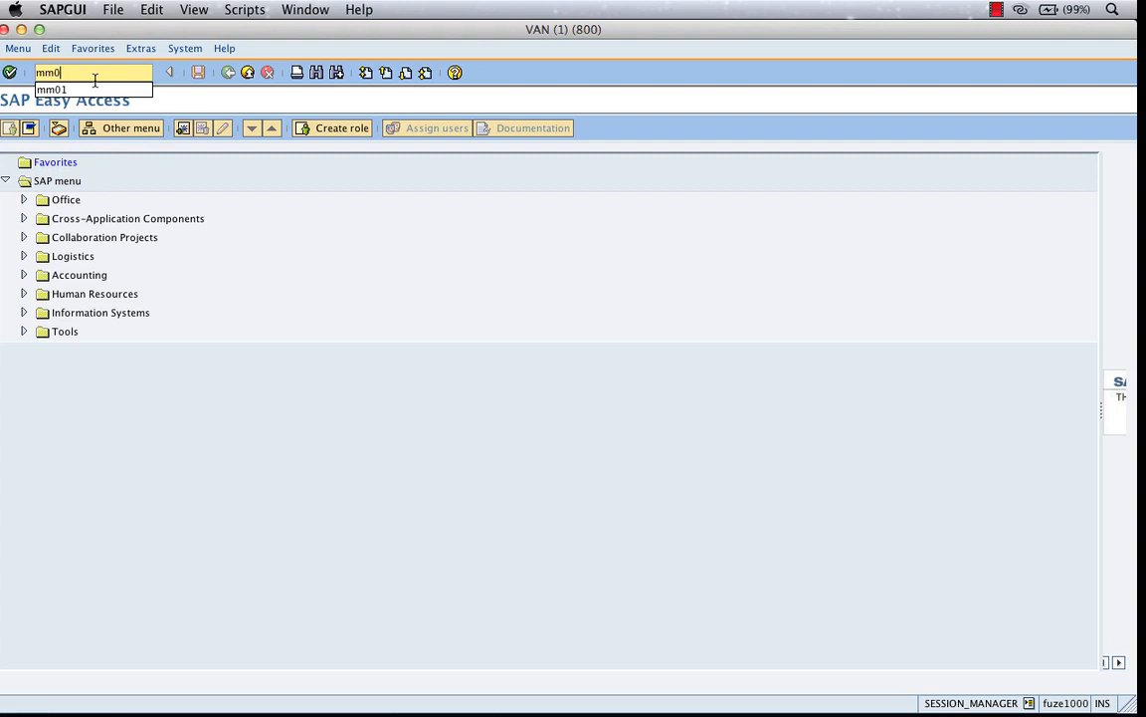
pyautogui.write('1')
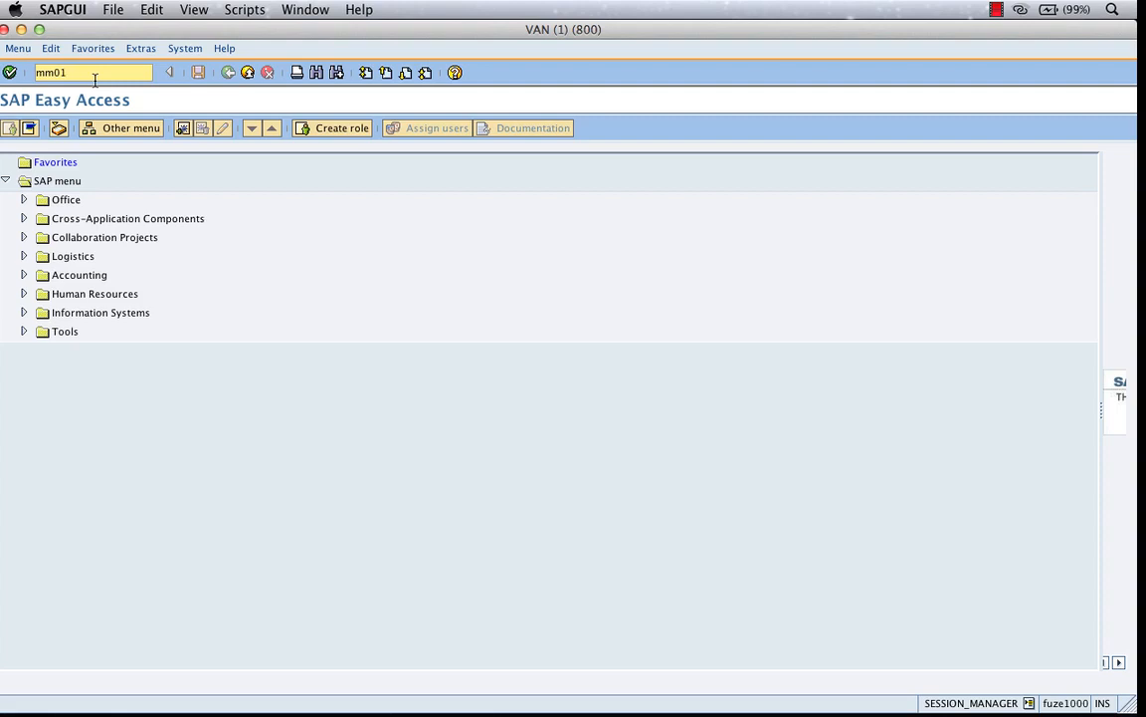
pyautogui.click(9, 72)
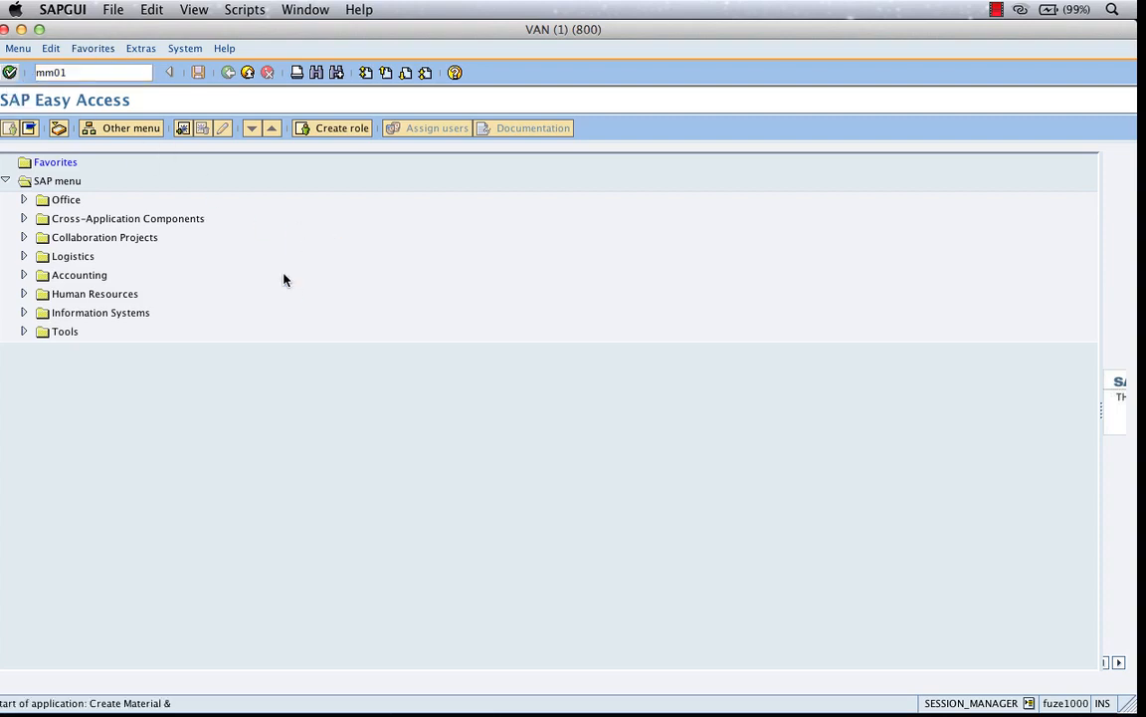
# - Enter iphone-5 as the material and continue to its view selection
pyautogui.write('iph')
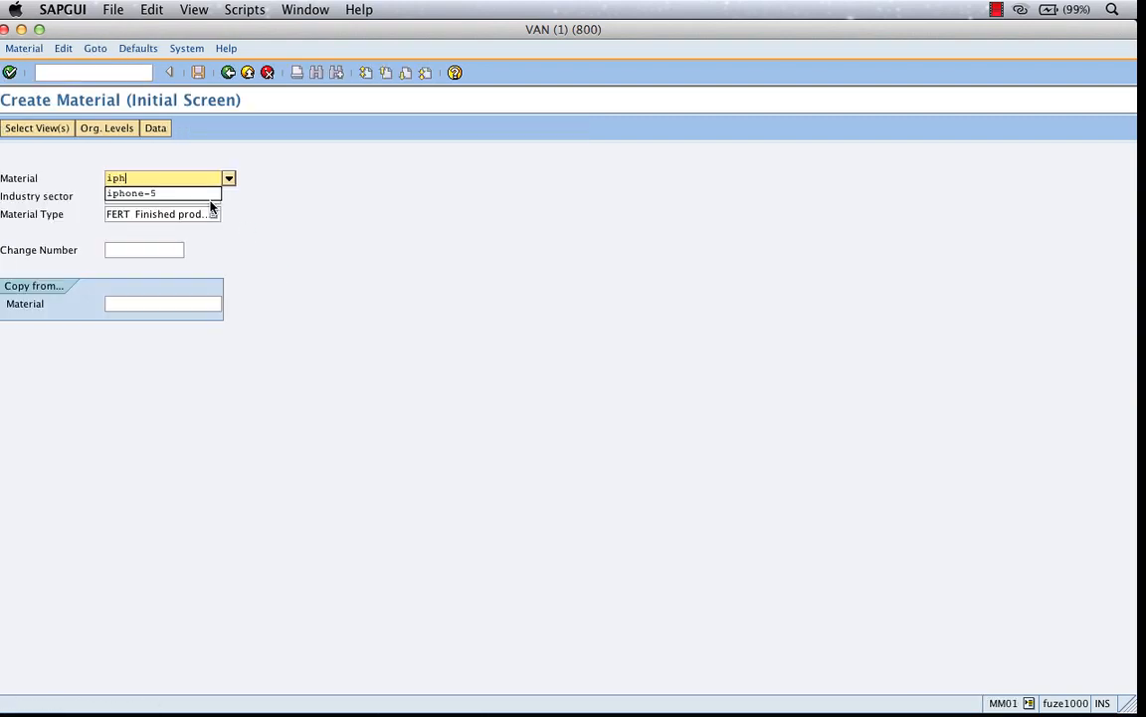
pyautogui.write('one-5')
pyautogui.click(9, 73)
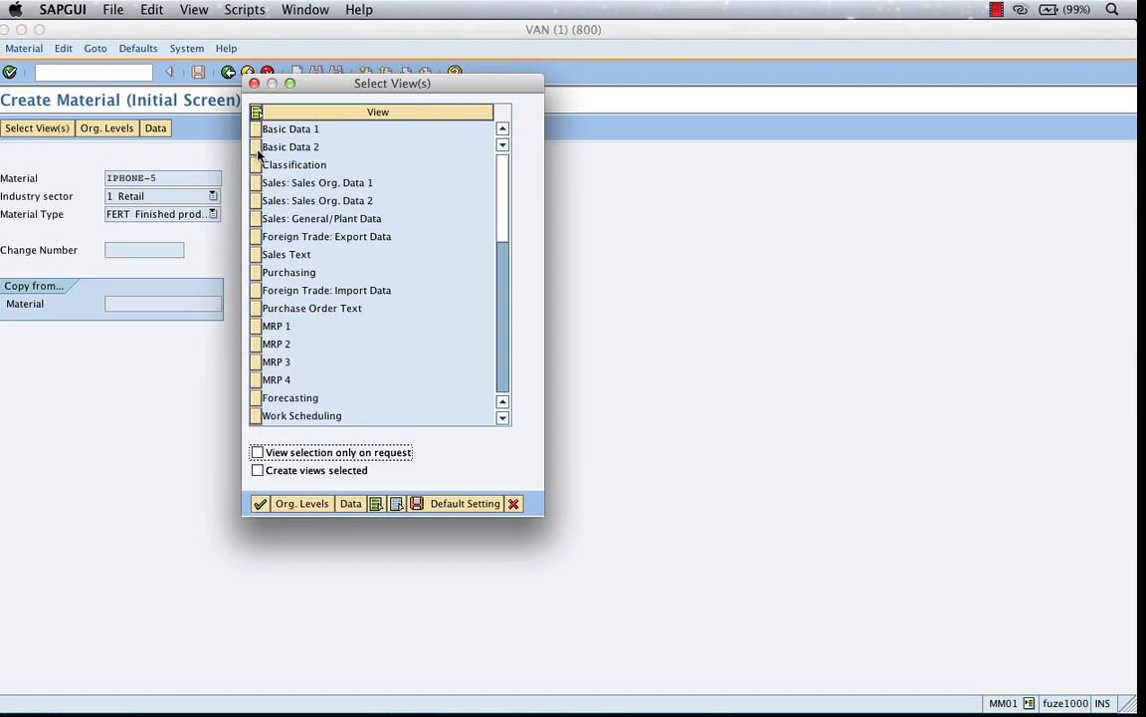
# - Select the views Sales Org. Data 1, Sales Org. Data 2 and Sales: General/Plant Data, and confirm the selection
pyautogui.click(256, 182)
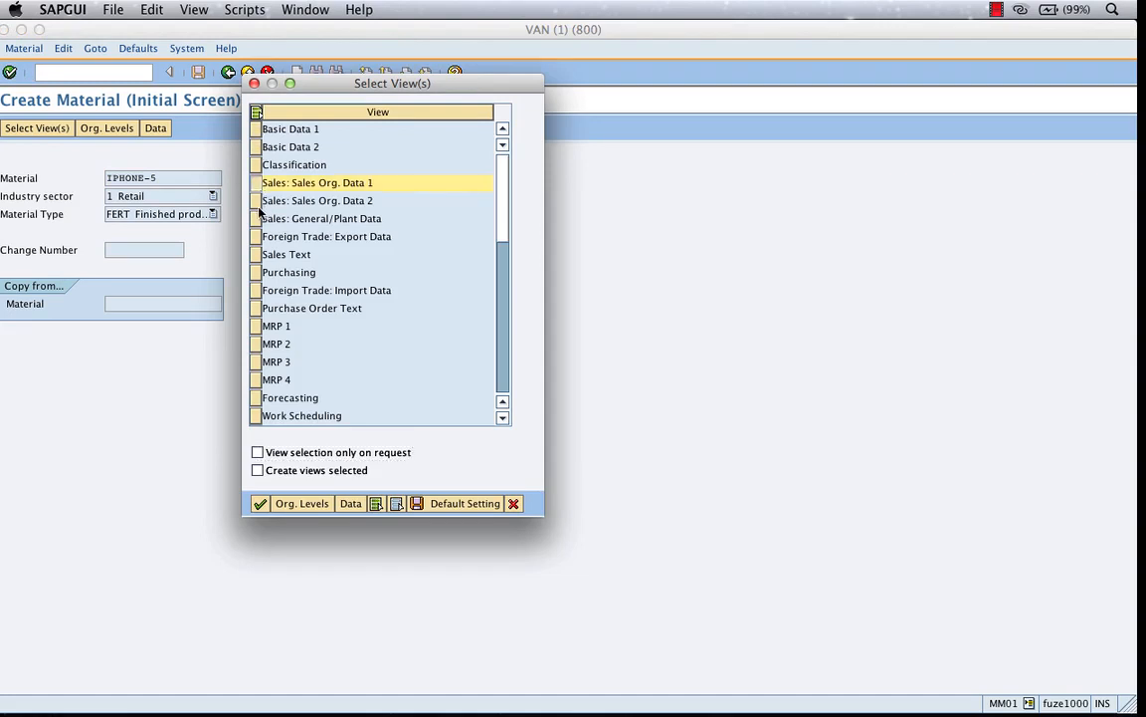
pyautogui.click(257, 200)
pyautogui.click(257, 218)
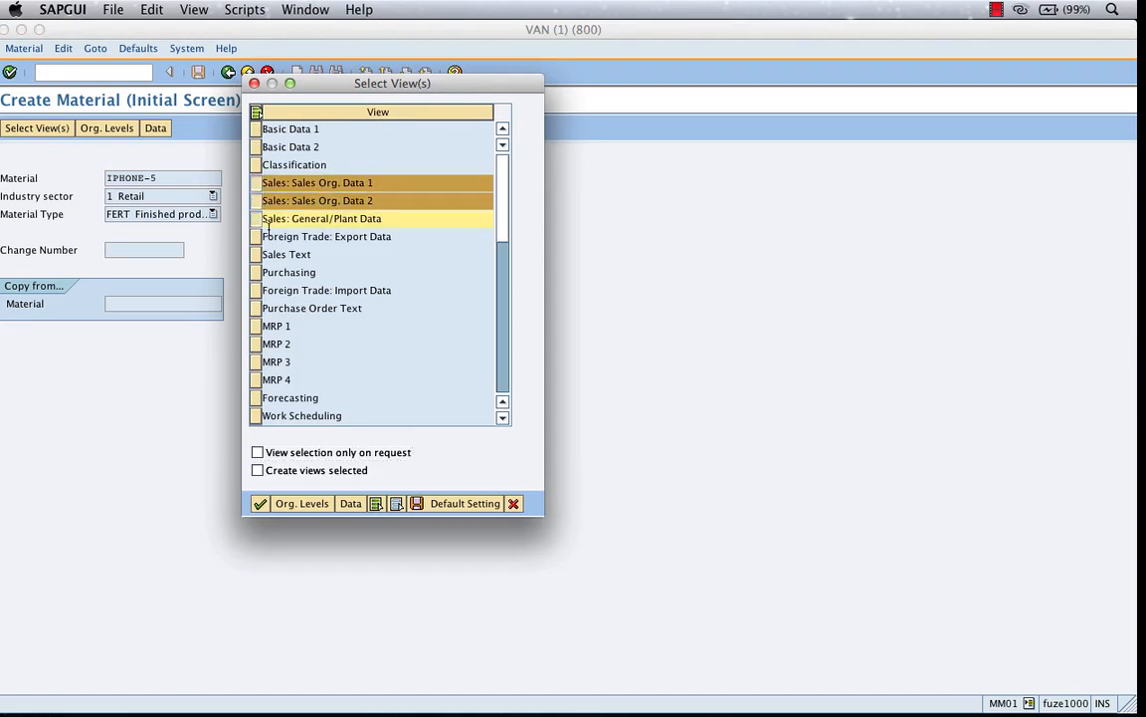
pyautogui.click(258, 504)
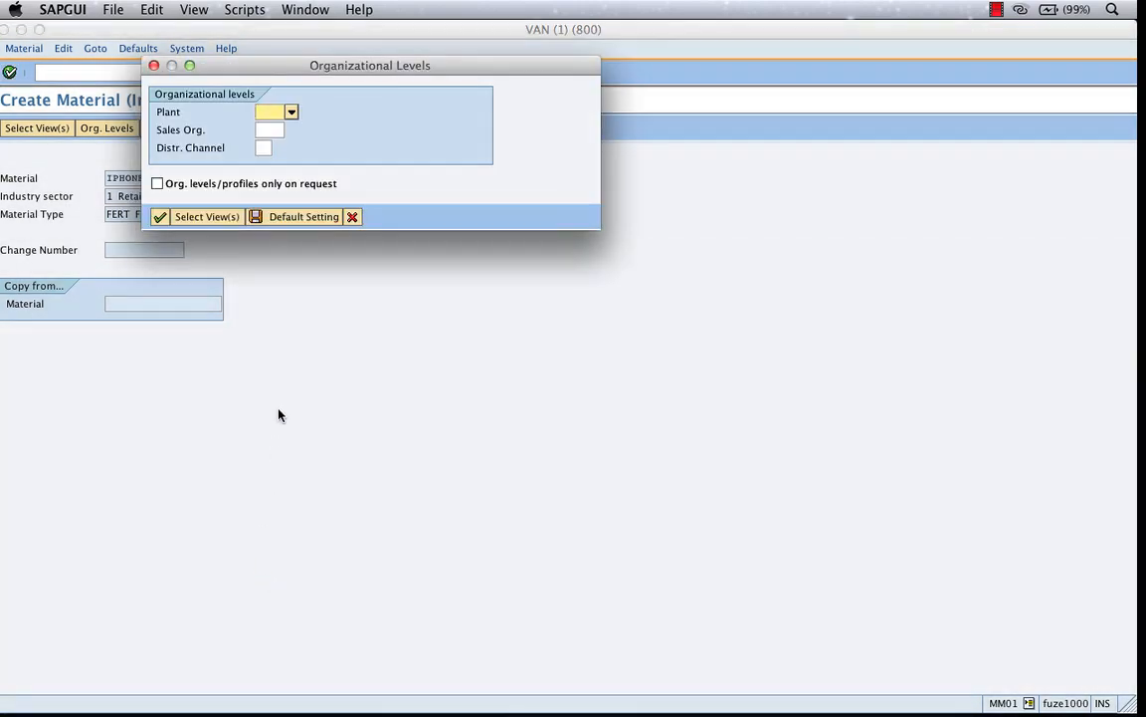
# - Set the organizational levels to plant 3000, sales organization 3000 and distribution channel 10, and confirm them
pyautogui.write('3000')
pyautogui.press('Tab')
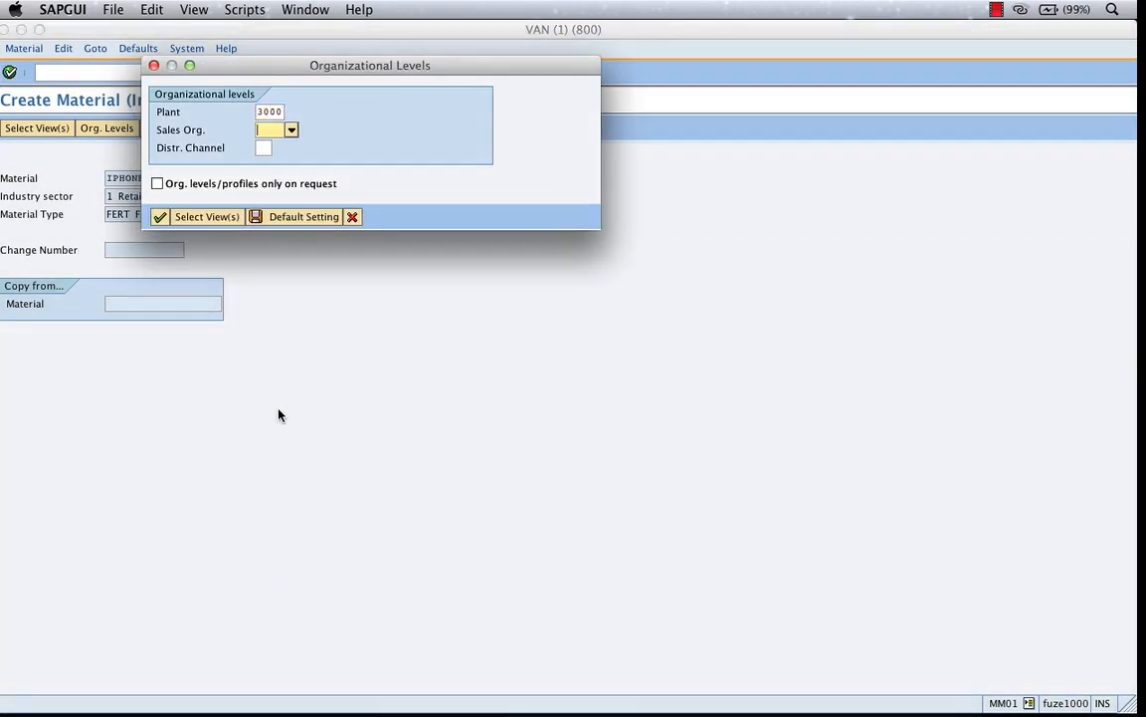
pyautogui.write('3000')
pyautogui.press('Tab')
pyautogui.write('10')
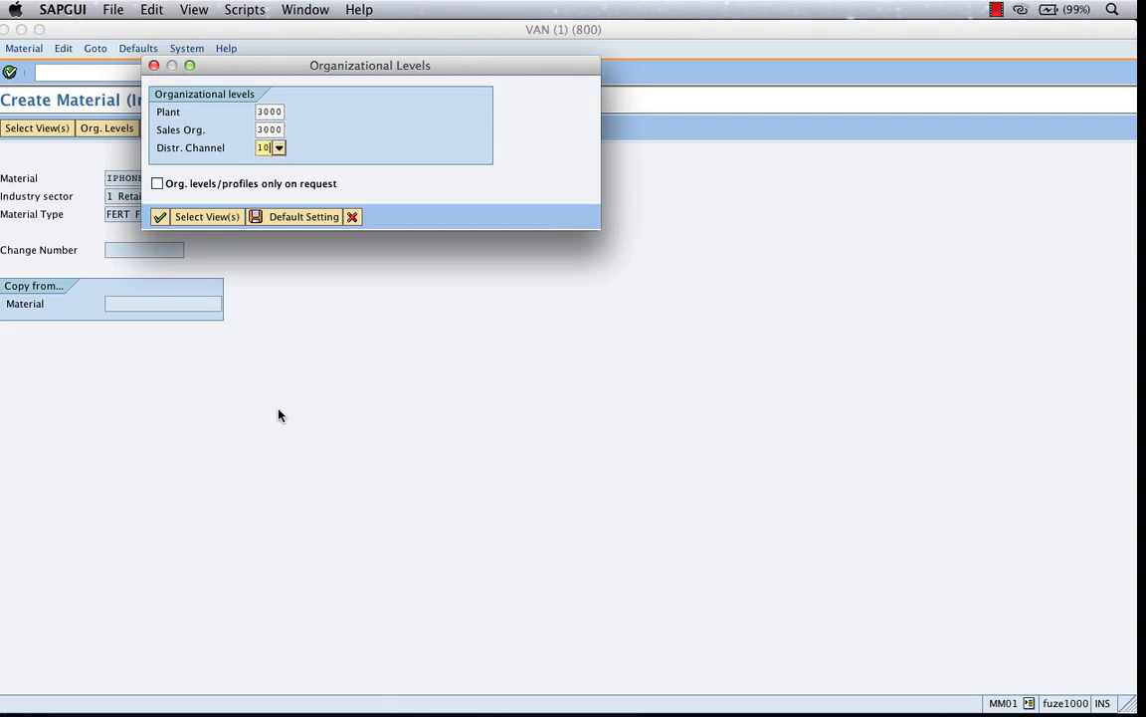
pyautogui.press('Return')
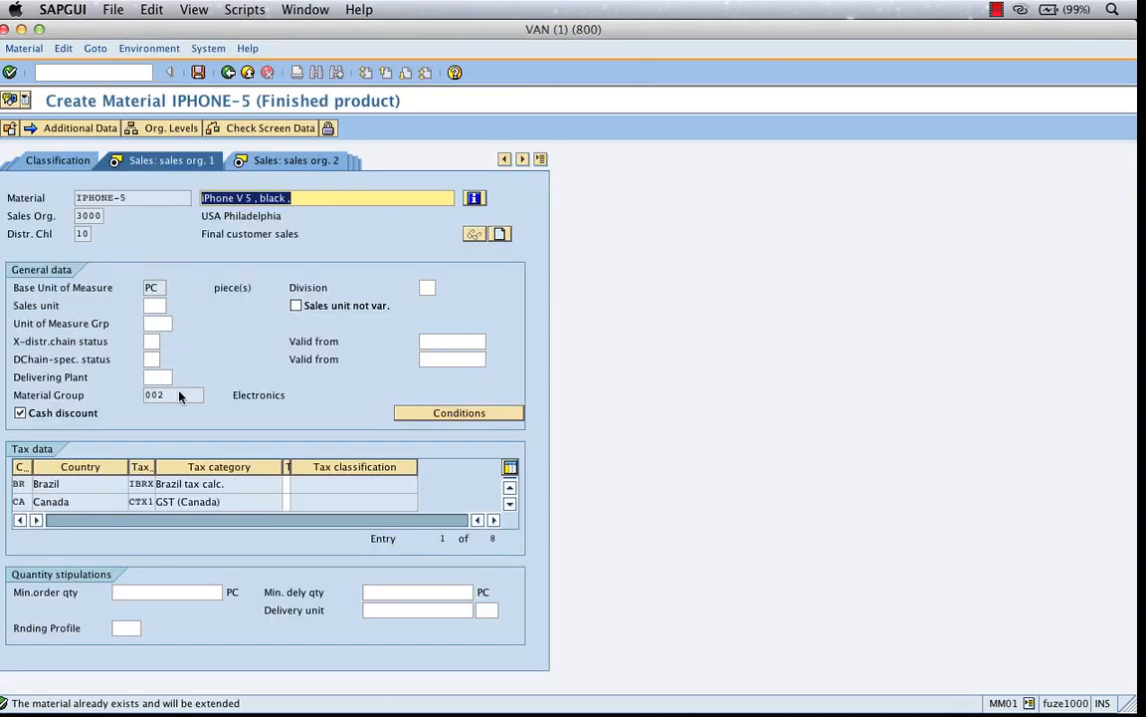
# - Widen the tax classification code column in the Tax data table of the first sales organization view
pyautogui.moveTo(290, 467); pyautogui.dragTo(317, 464)
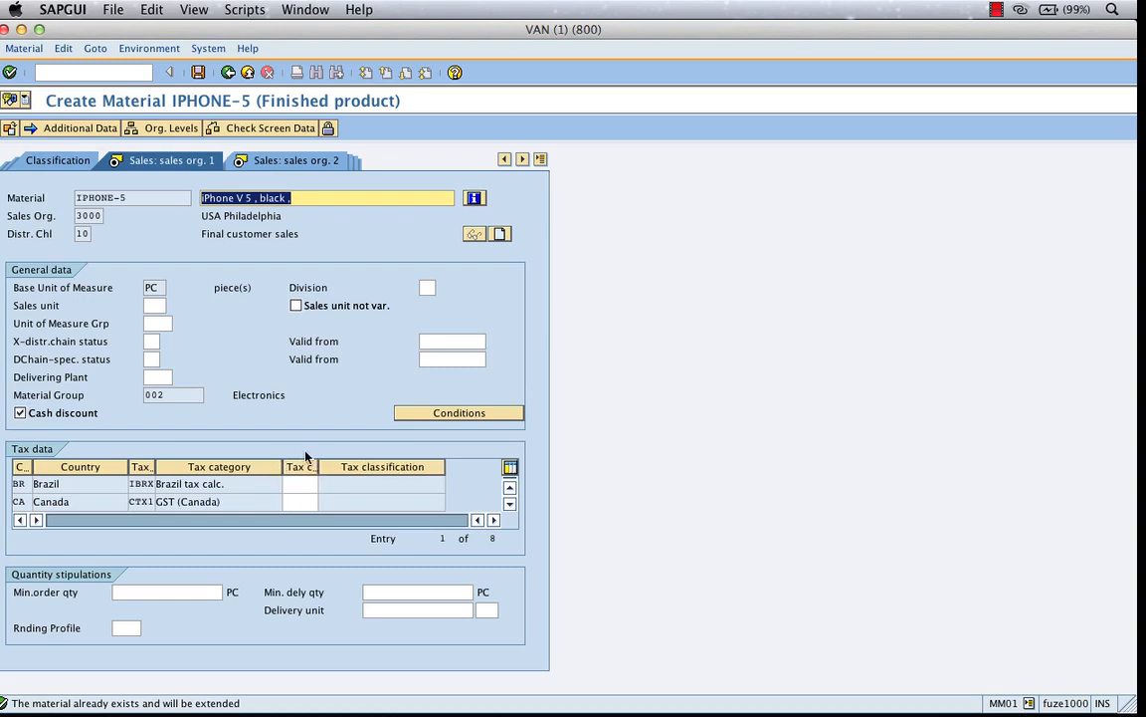
pyautogui.click(154, 287)
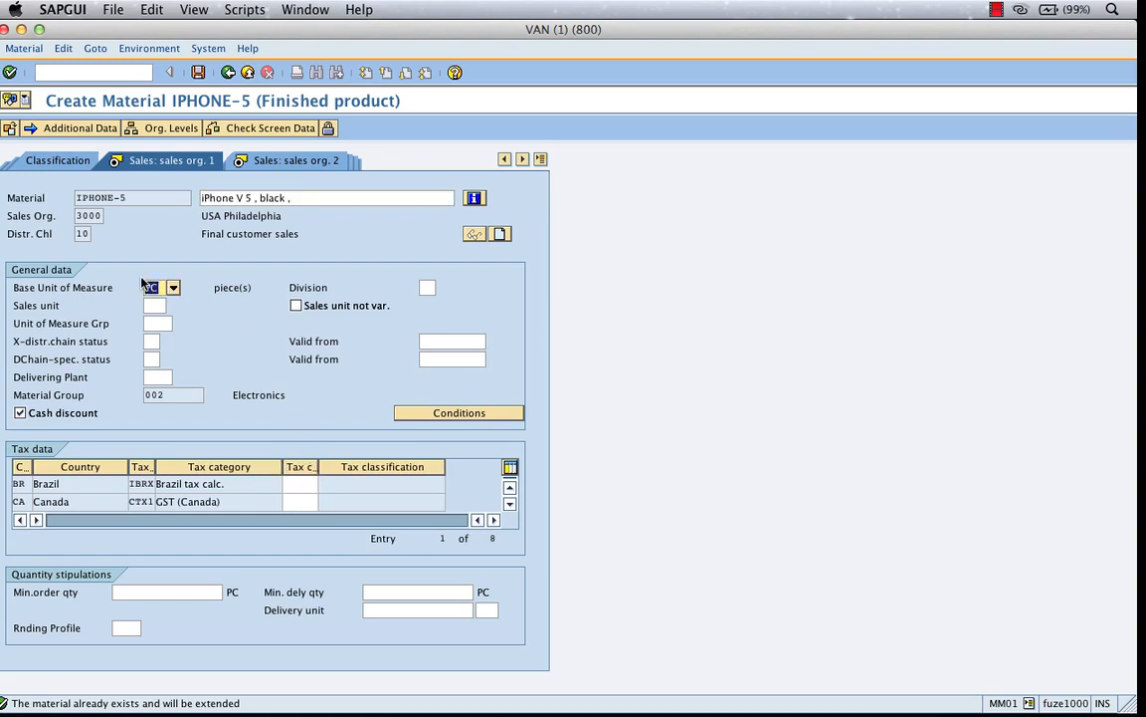
pyautogui.click(301, 196)
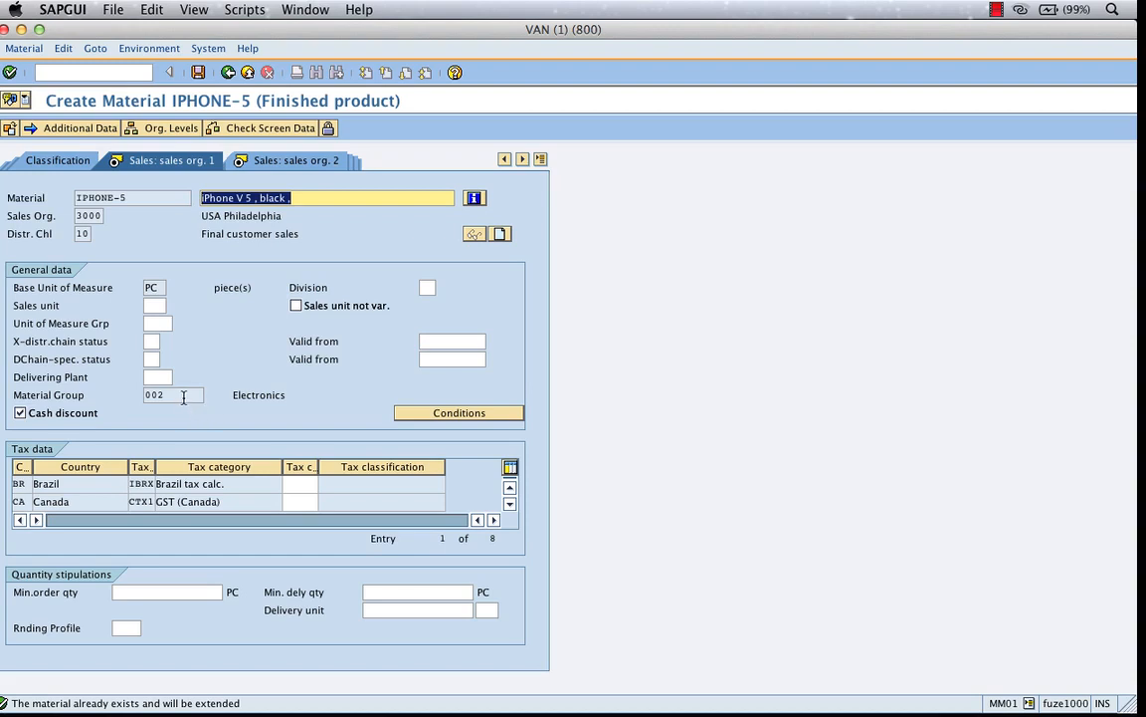
pyautogui.click(152, 304)
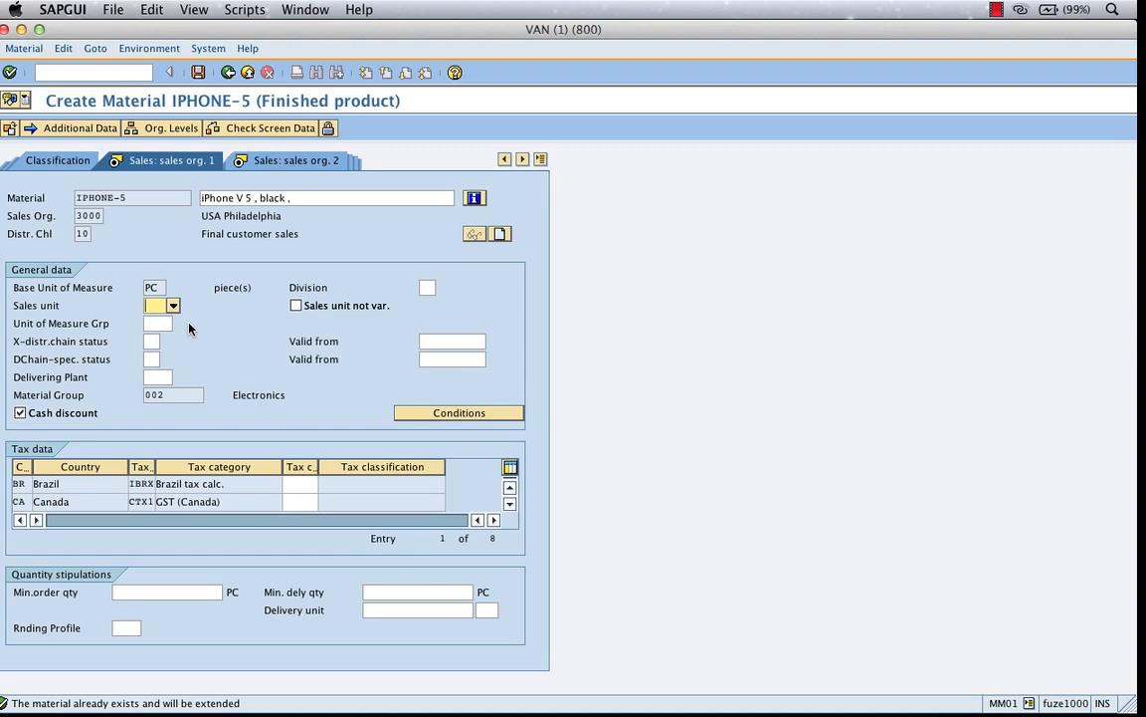
pyautogui.moveTo(74, 216); pyautogui.dragTo(120, 224)
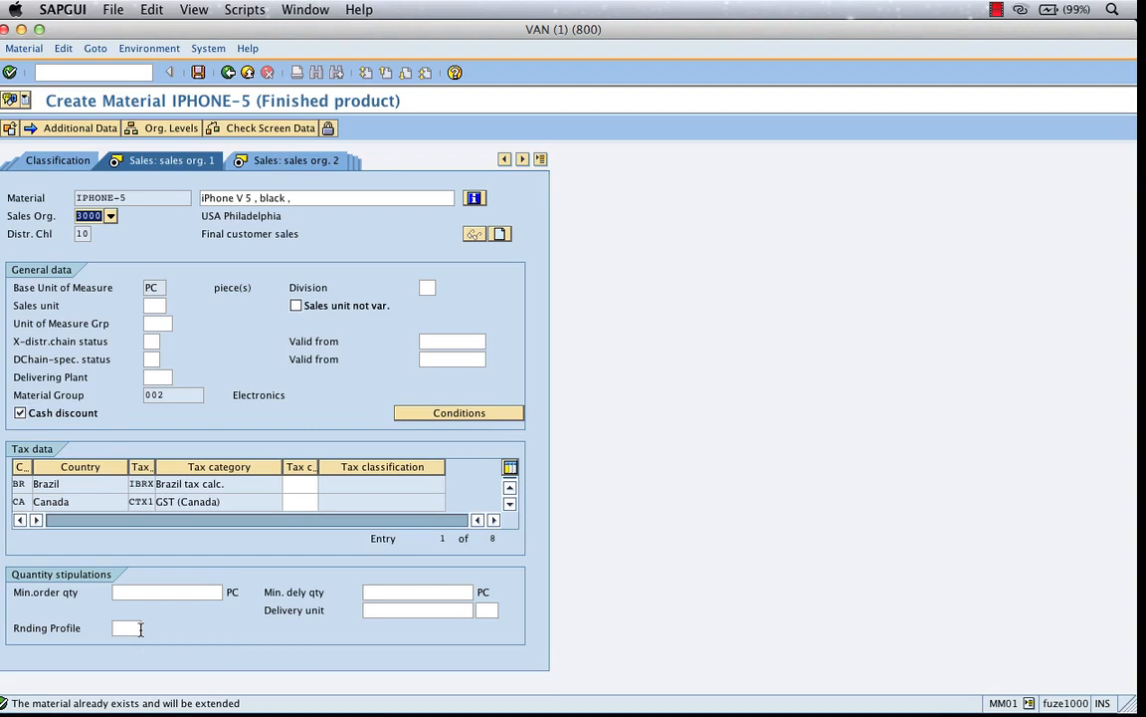
# - Set the tax classification to 1 (IPI/ICMC/Sub. Trib.) for Brazil and 0 (No tax) for Canada's GST
pyautogui.click(300, 483)
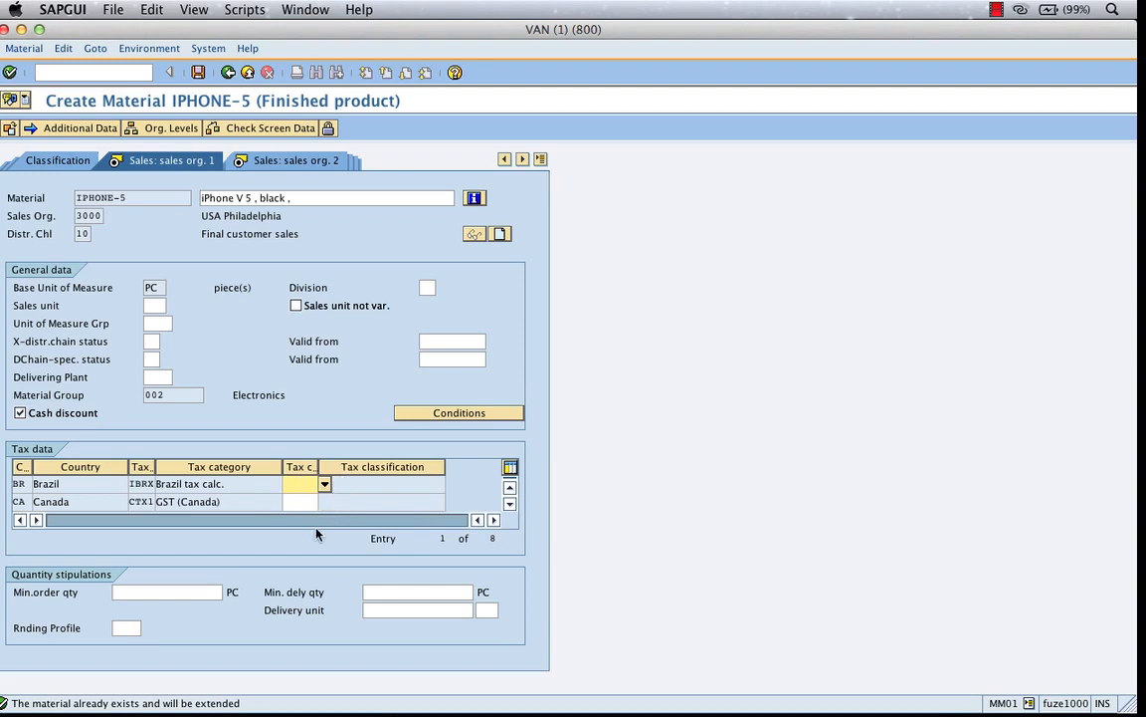
pyautogui.click(92, 215)
pyautogui.click(297, 484)
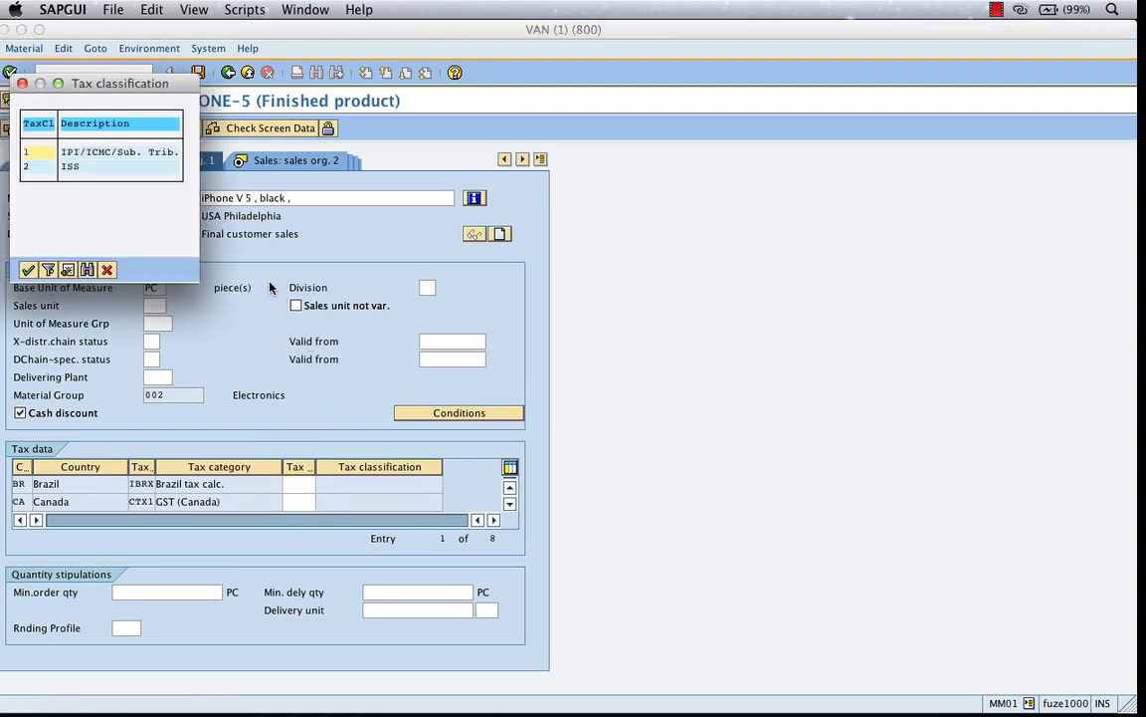
pyautogui.doubleClick(117, 152)
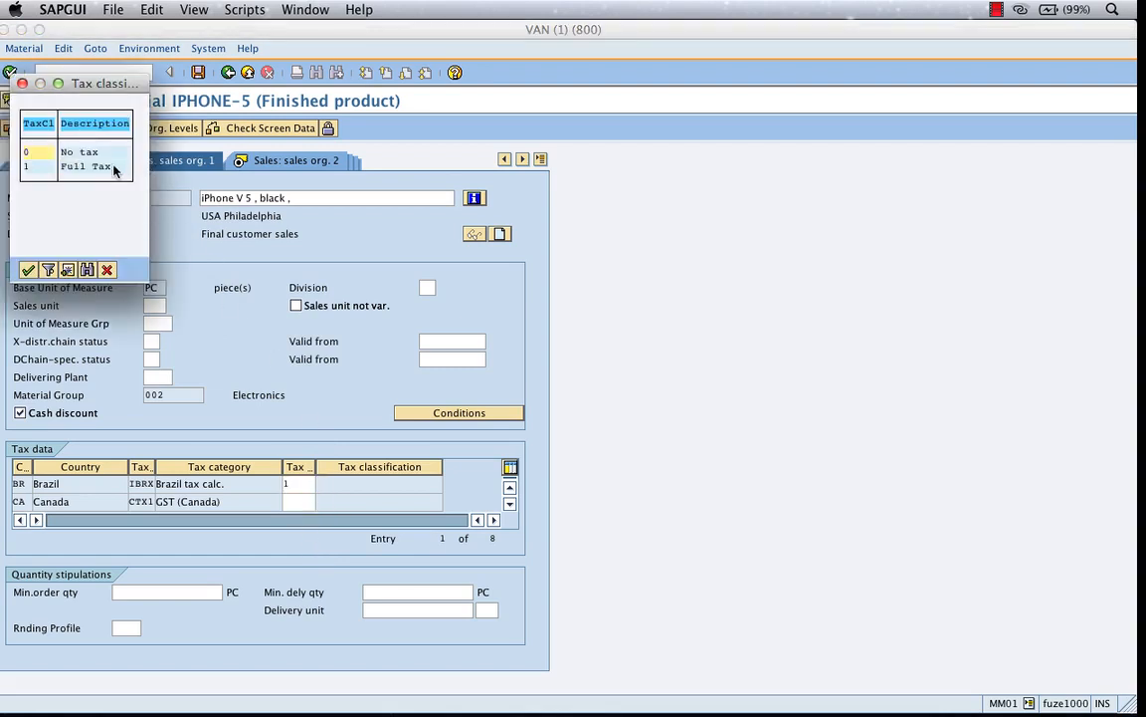
pyautogui.doubleClick(95, 152)
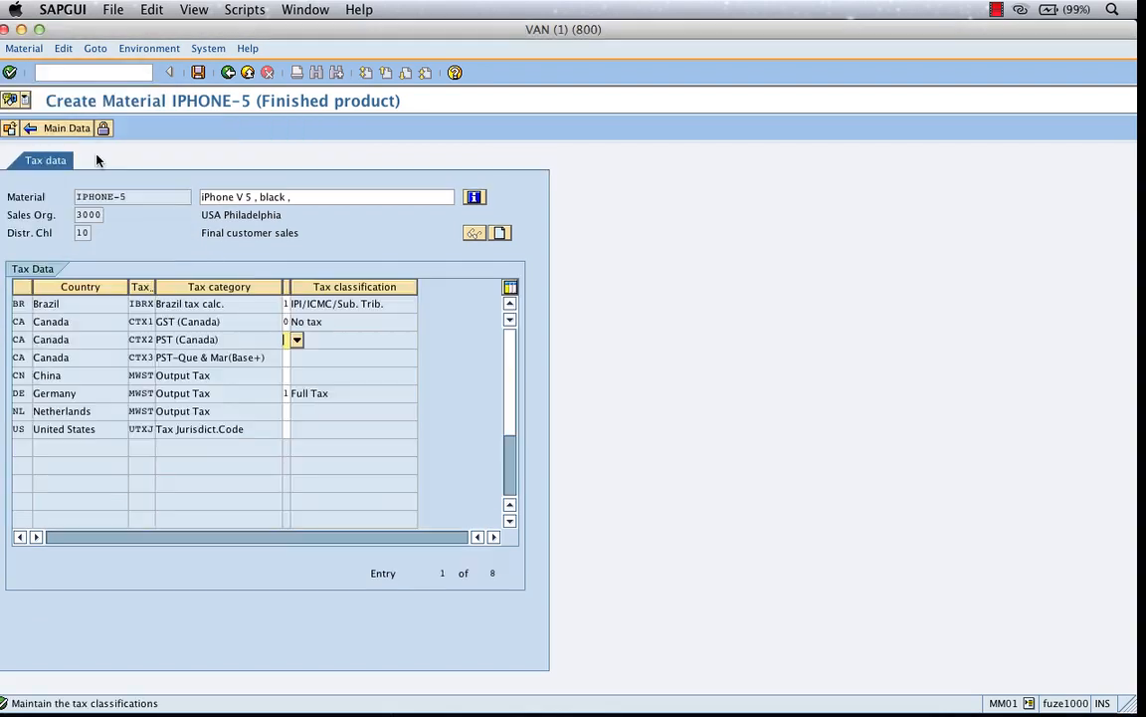
# - Set the tax classification to 1 for Canada's PST and its PST-Que & Mar(Base+) category
pyautogui.click(297, 340)
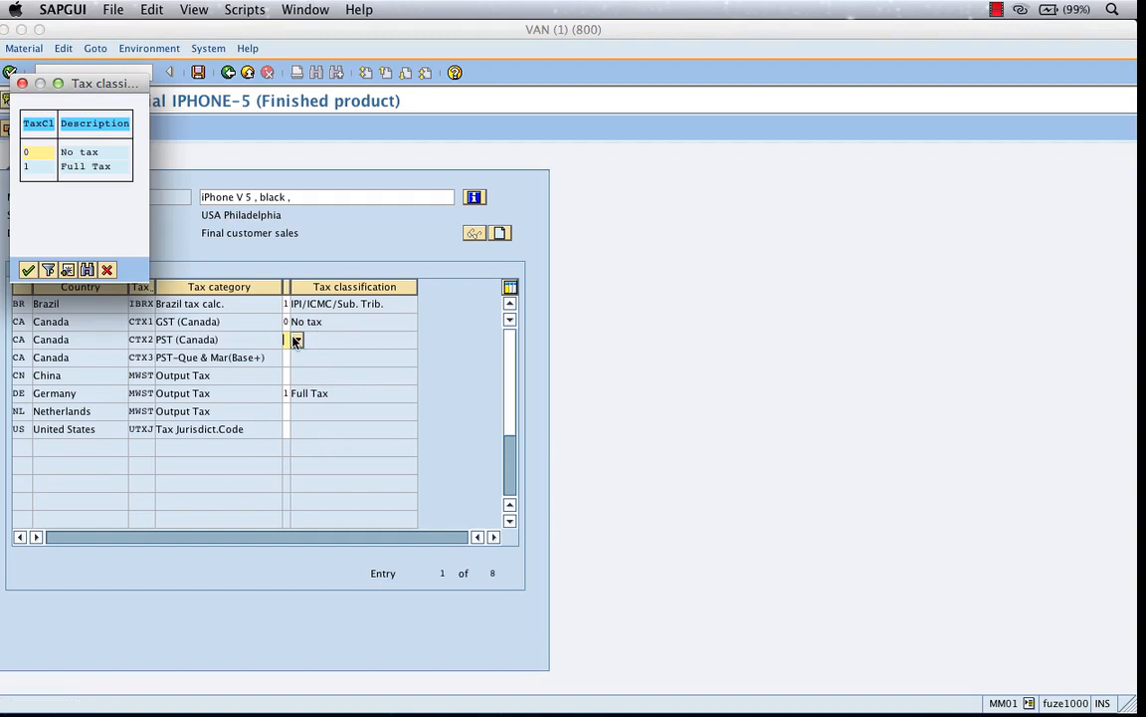
pyautogui.doubleClick(77, 167)
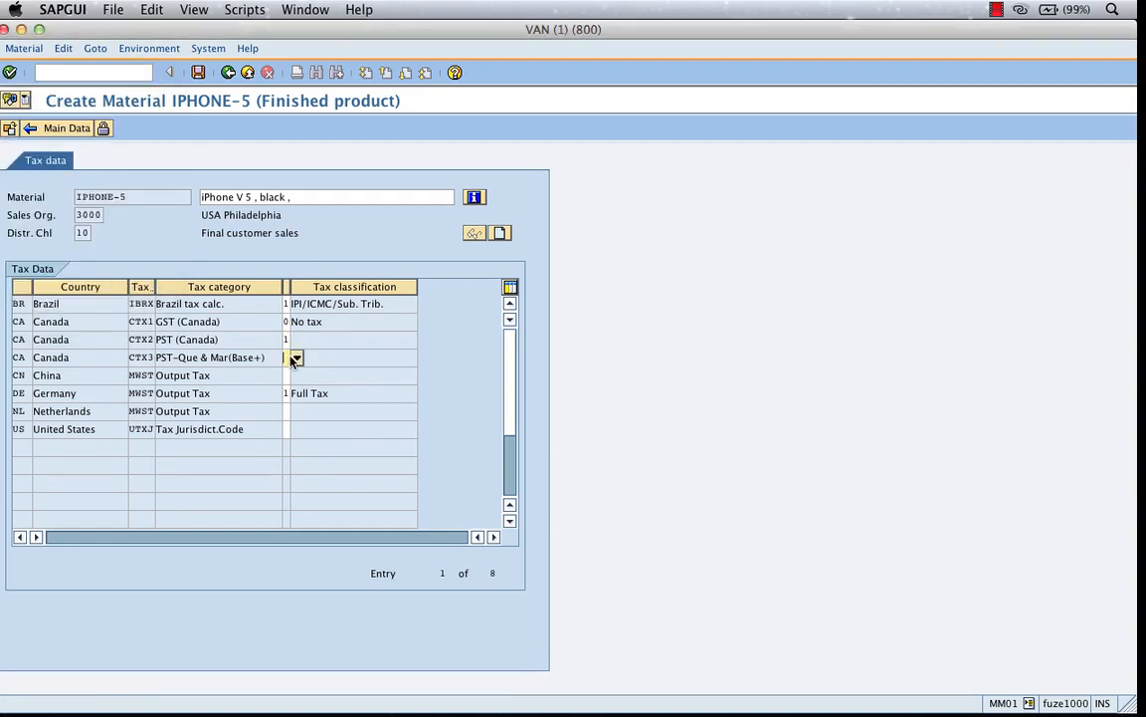
pyautogui.click(297, 357)
pyautogui.doubleClick(77, 166)
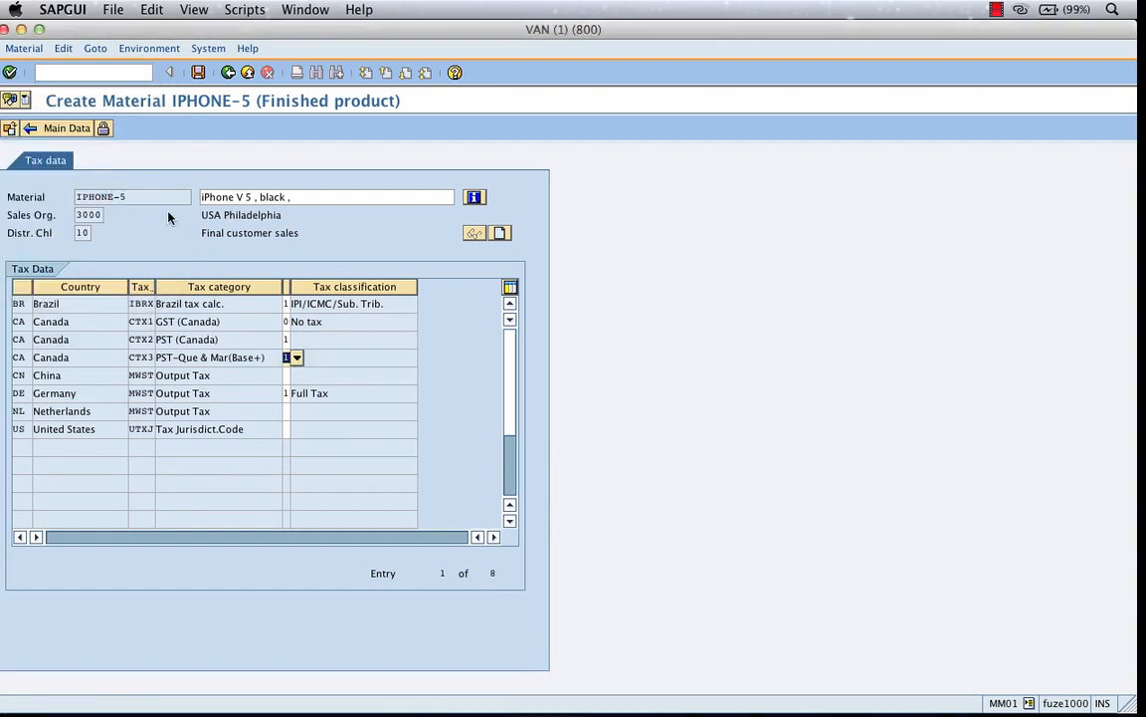
# - Set the output tax classification to 3 for both China and the Netherlands
pyautogui.click(297, 376)
pyautogui.click(296, 376)
pyautogui.doubleClick(82, 192)
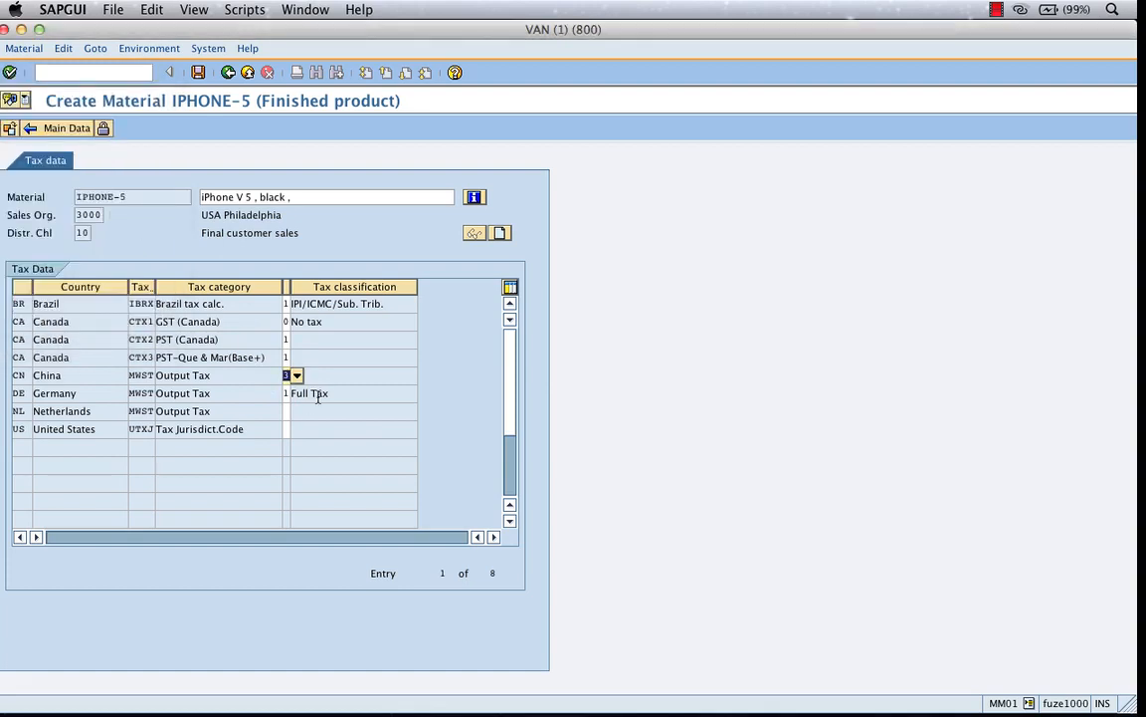
pyautogui.click(290, 411)
pyautogui.click(296, 411)
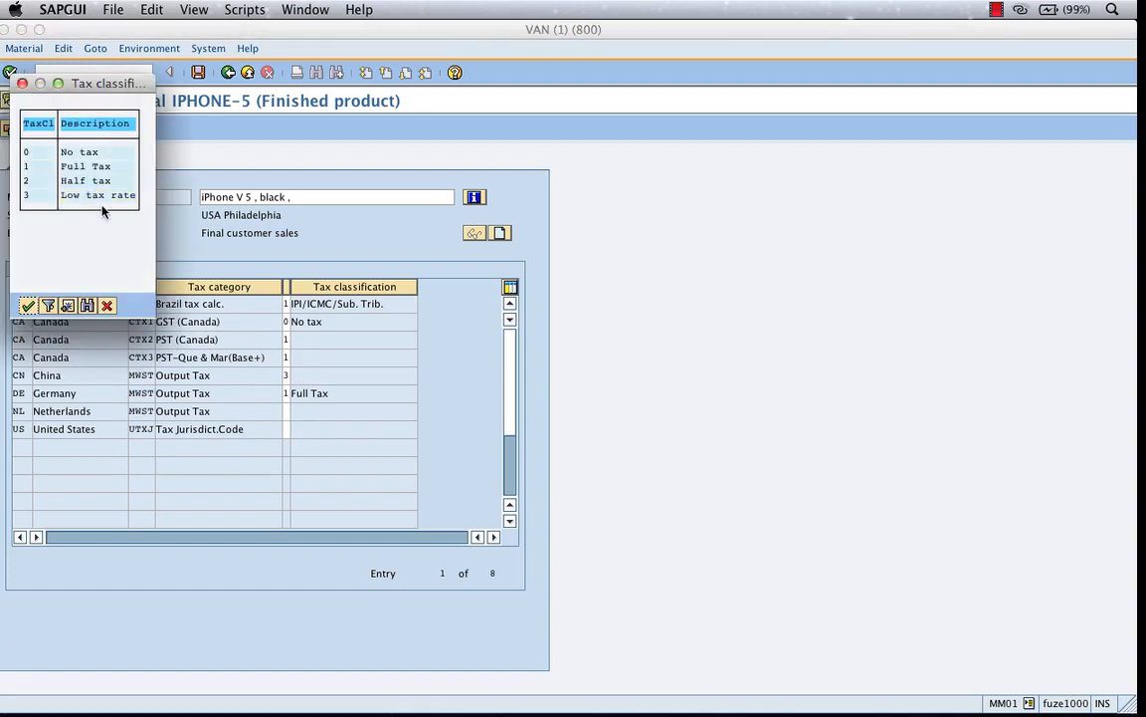
pyautogui.doubleClick(94, 192)
# - Set the United States tax classification to 9 (Tax exempt) and return to the material's main data
pyautogui.click(290, 429)
pyautogui.click(297, 429)
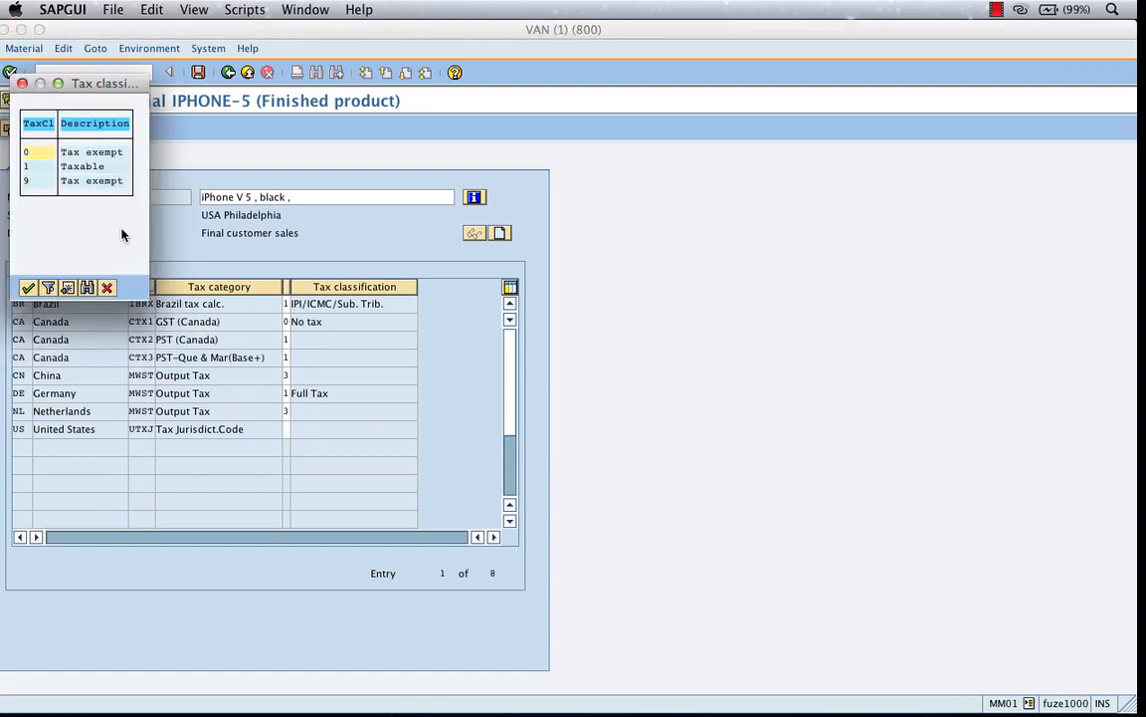
pyautogui.doubleClick(95, 182)
pyautogui.click(58, 127)
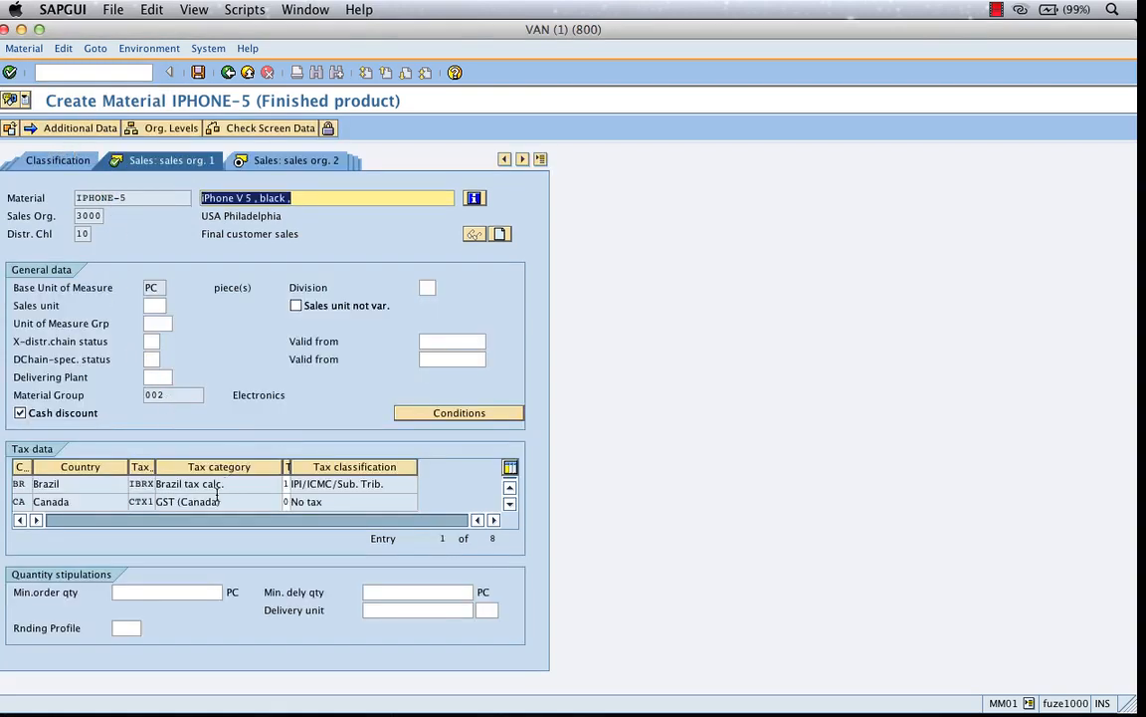
# - Review the quantity stipulation fields for minimum order quantity, minimum delivery quantity, rounding profile and delivery unit
pyautogui.click(174, 593)
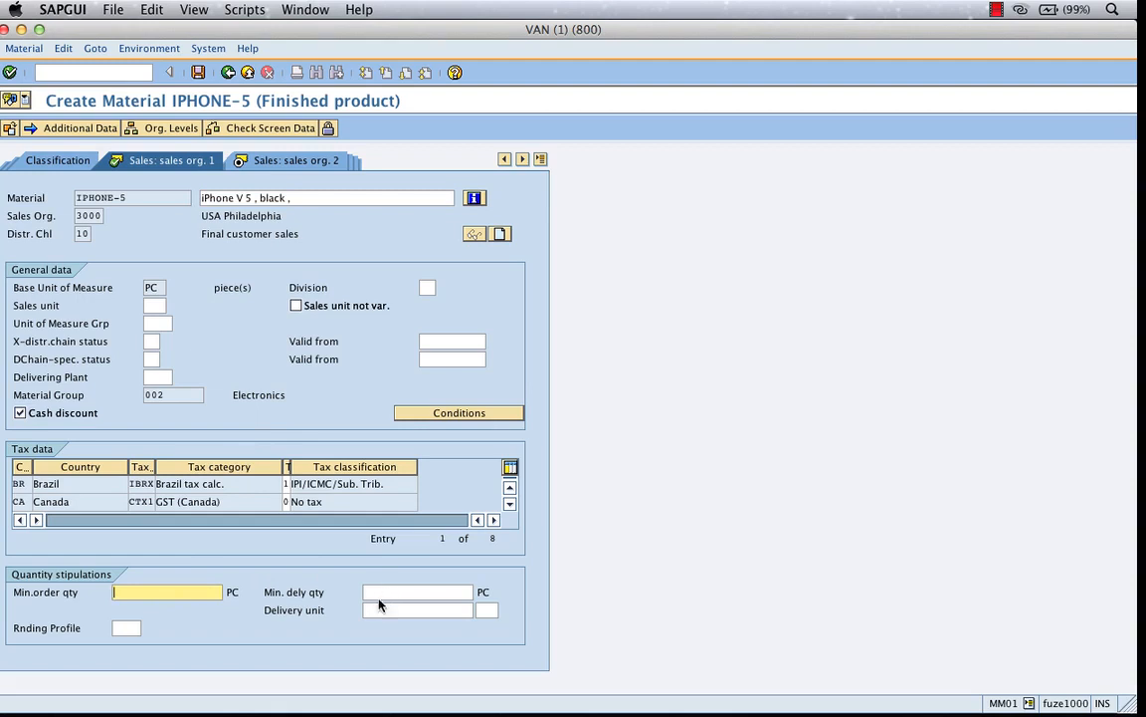
pyautogui.click(383, 591)
pyautogui.click(202, 593)
pyautogui.click(381, 591)
pyautogui.click(138, 628)
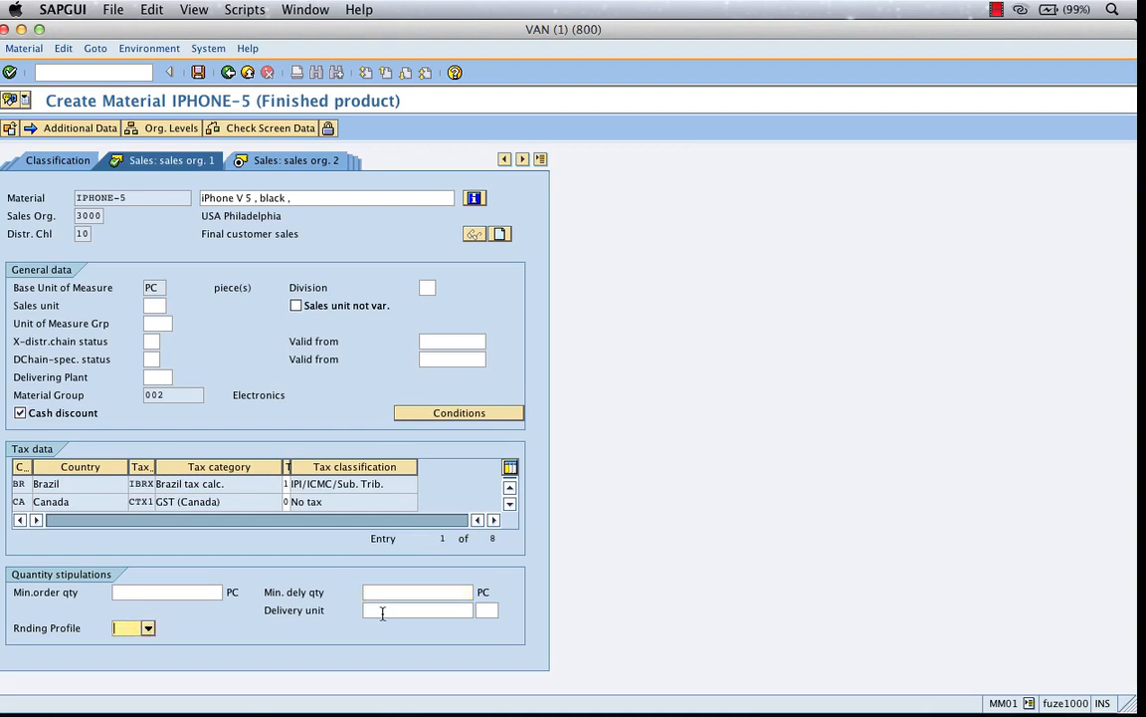
pyautogui.click(382, 610)
pyautogui.click(481, 610)
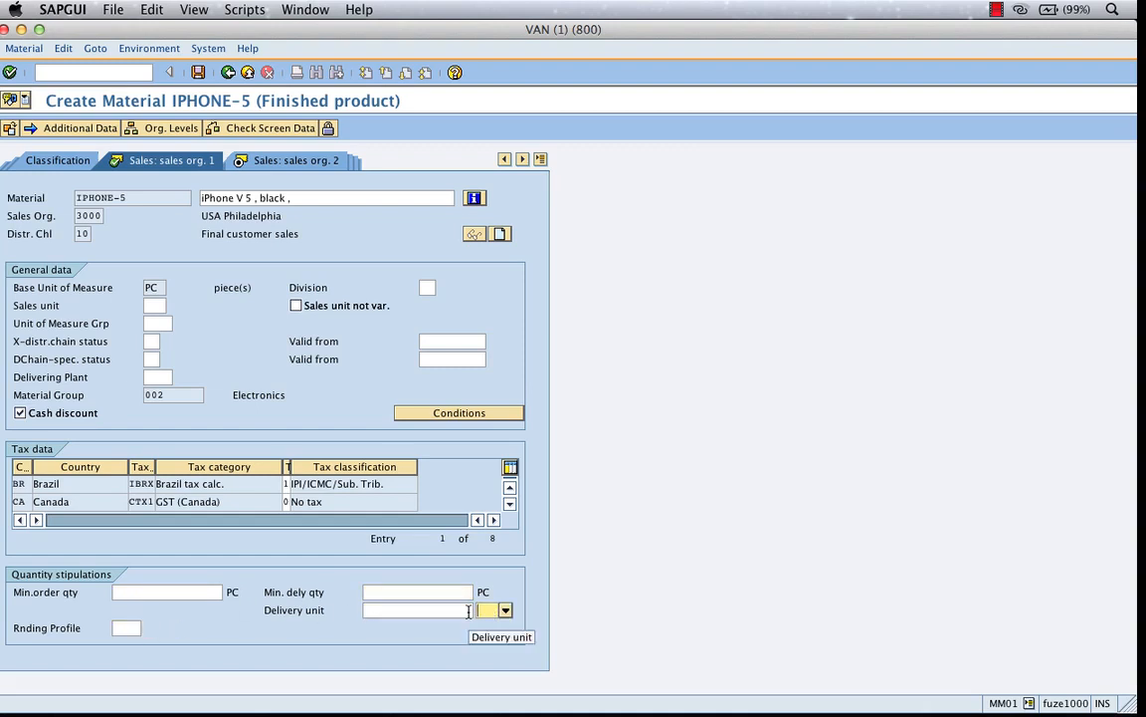
# - Proceed through the second sales organization view to Sales: General/Plant, set the loading group to 0001 (Crane), and save the material
pyautogui.click(288, 160)
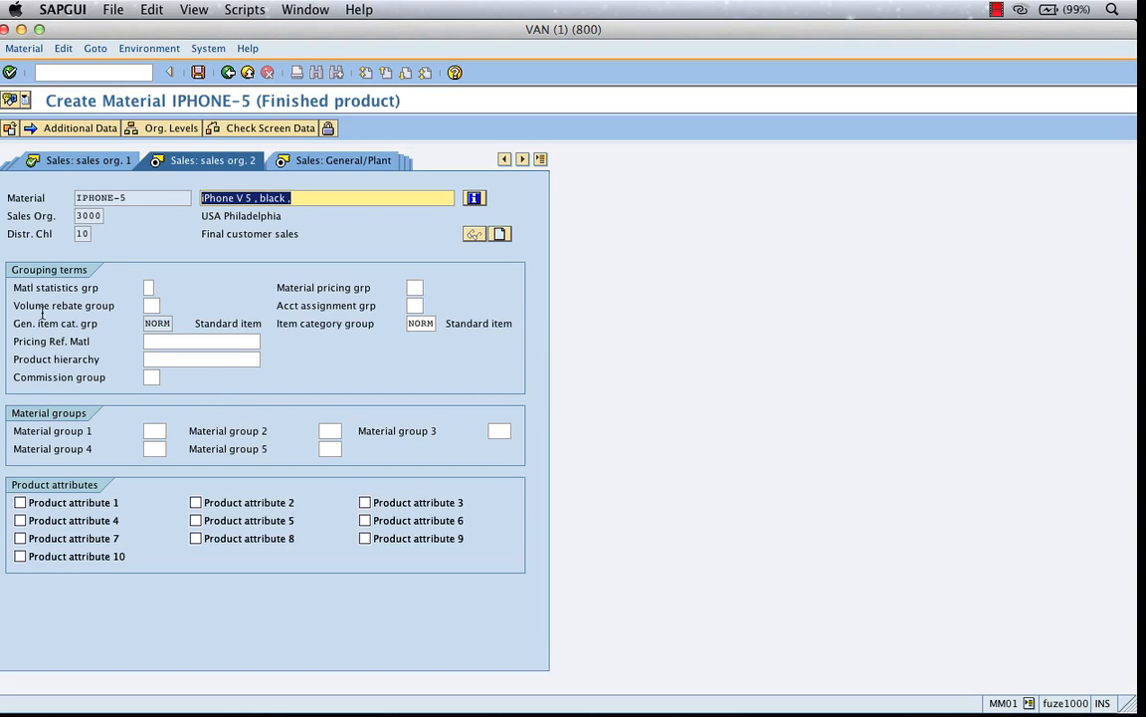
pyautogui.click(12, 73)
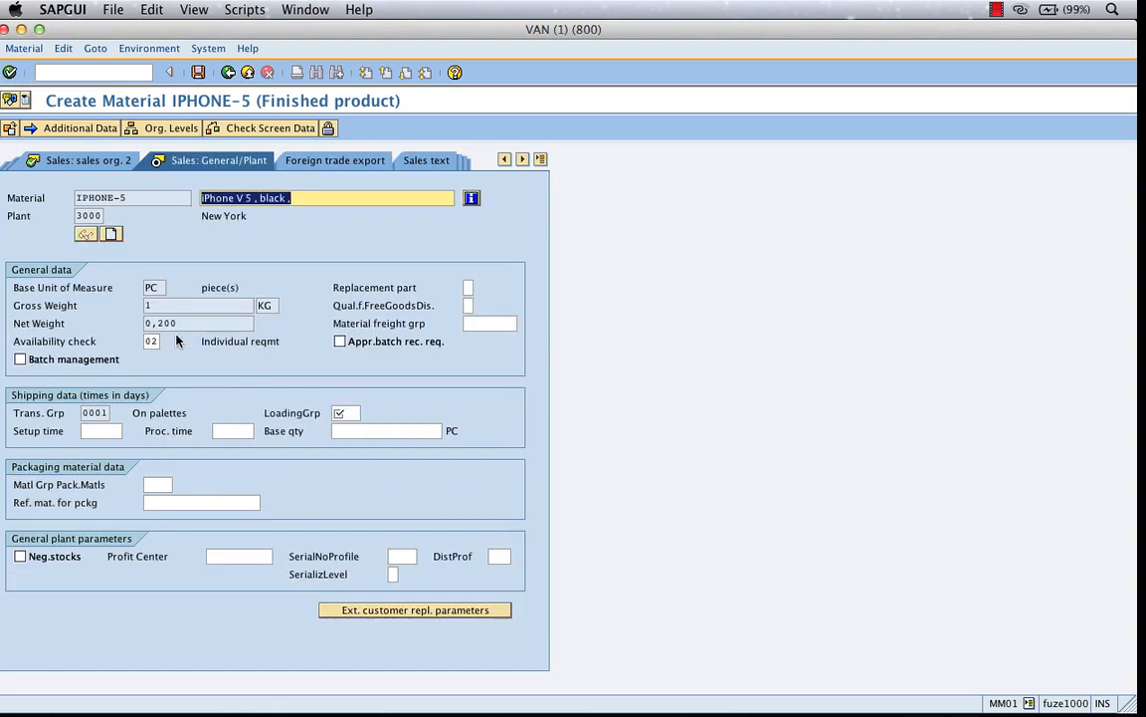
pyautogui.click(198, 73)
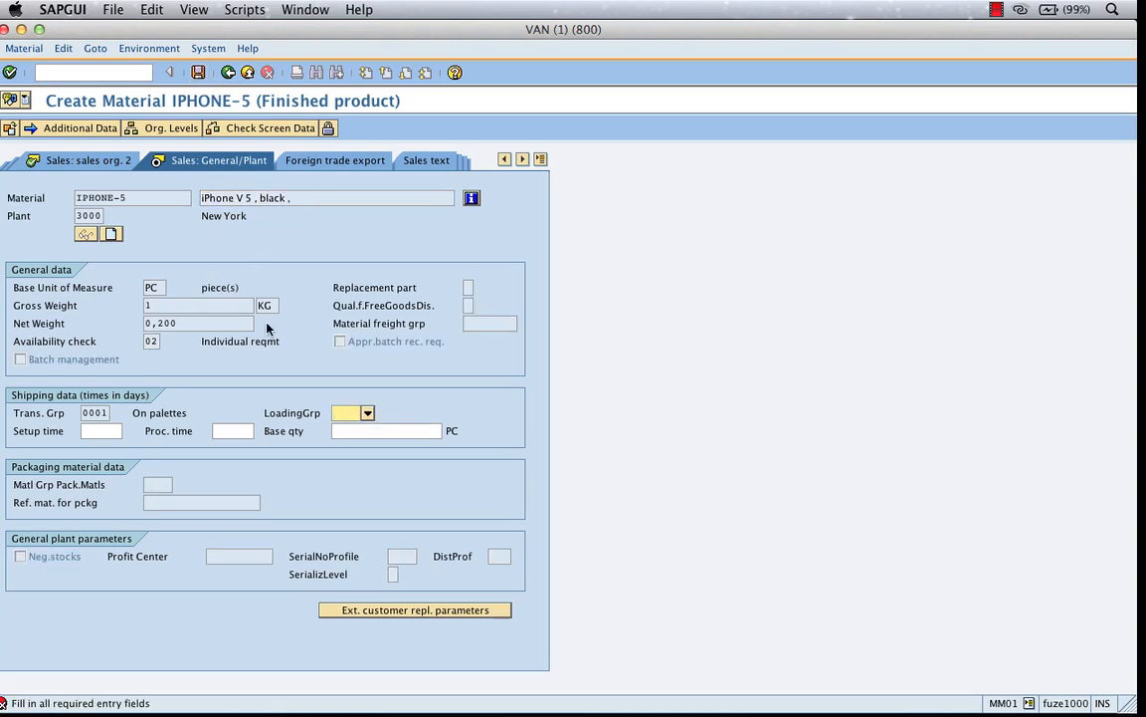
pyautogui.click(367, 412)
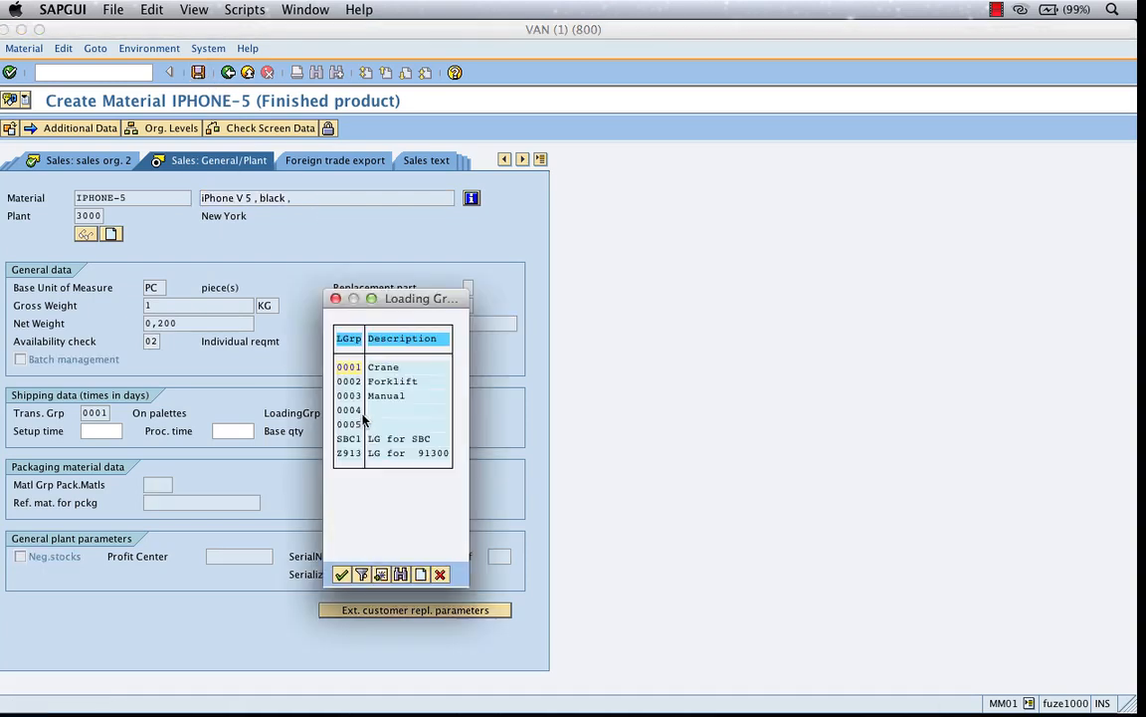
pyautogui.doubleClick(348, 366)
pyautogui.click(198, 72)
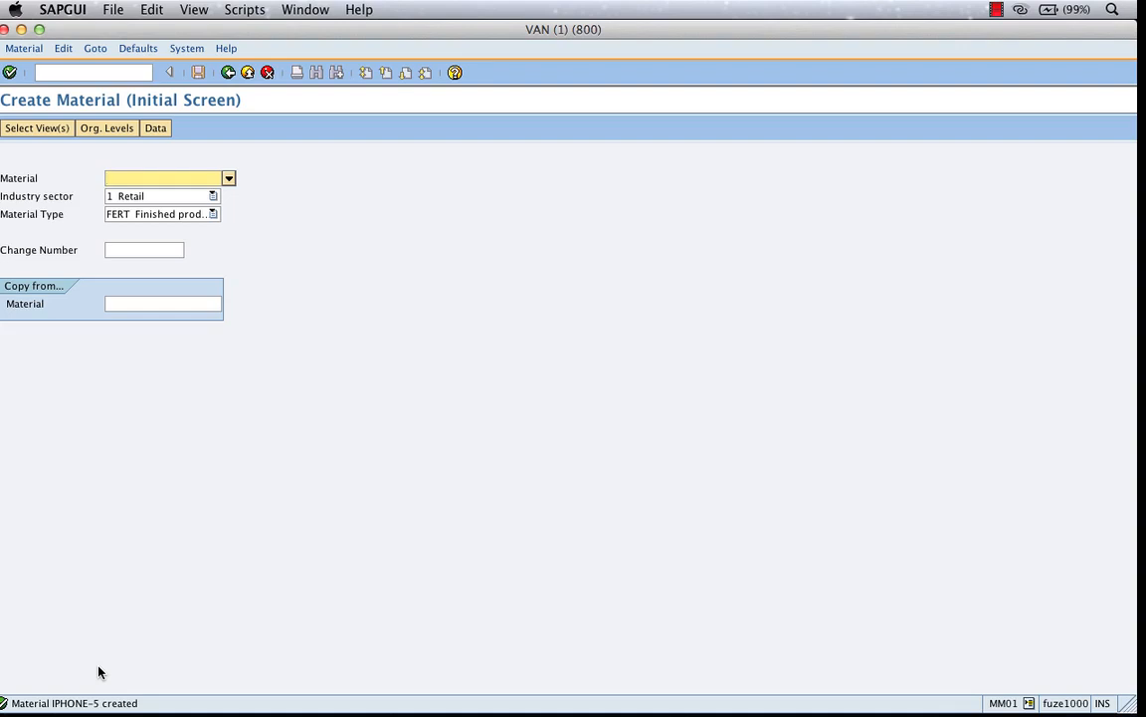
# - Check which organizational levels the Purchasing view requires when extending material IPHONE-5, and cancel the entry
pyautogui.write('i')
pyautogui.press('Down')
pyautogui.press('Return')
pyautogui.click(10, 71)
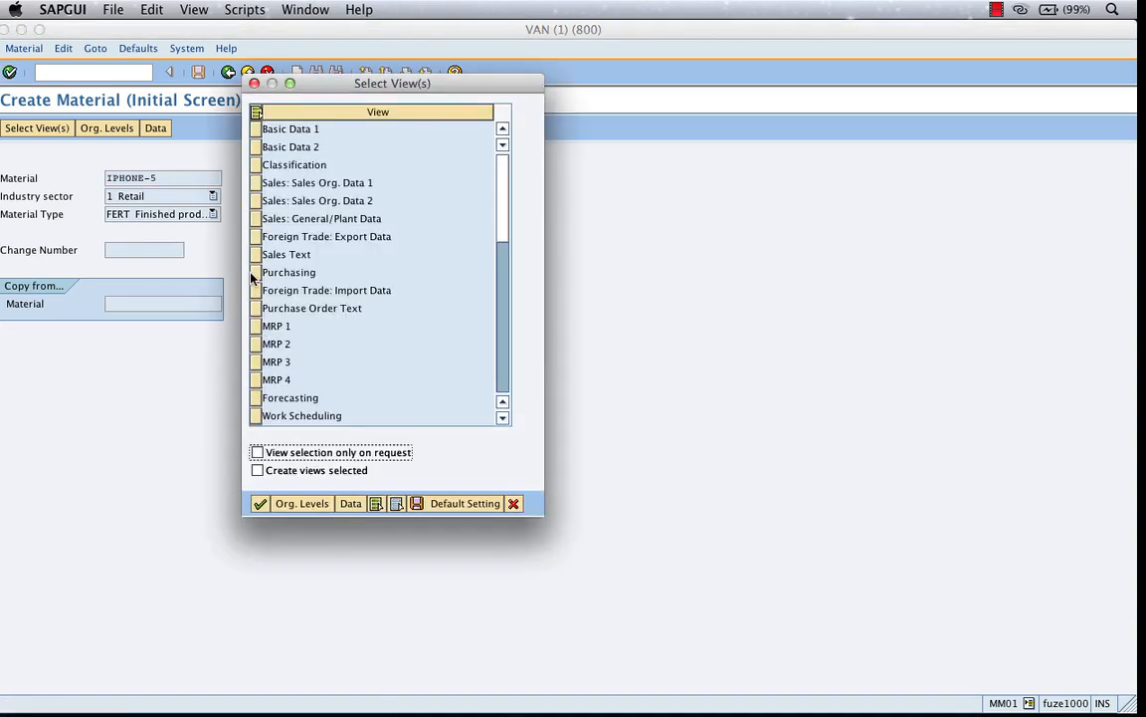
pyautogui.click(255, 275)
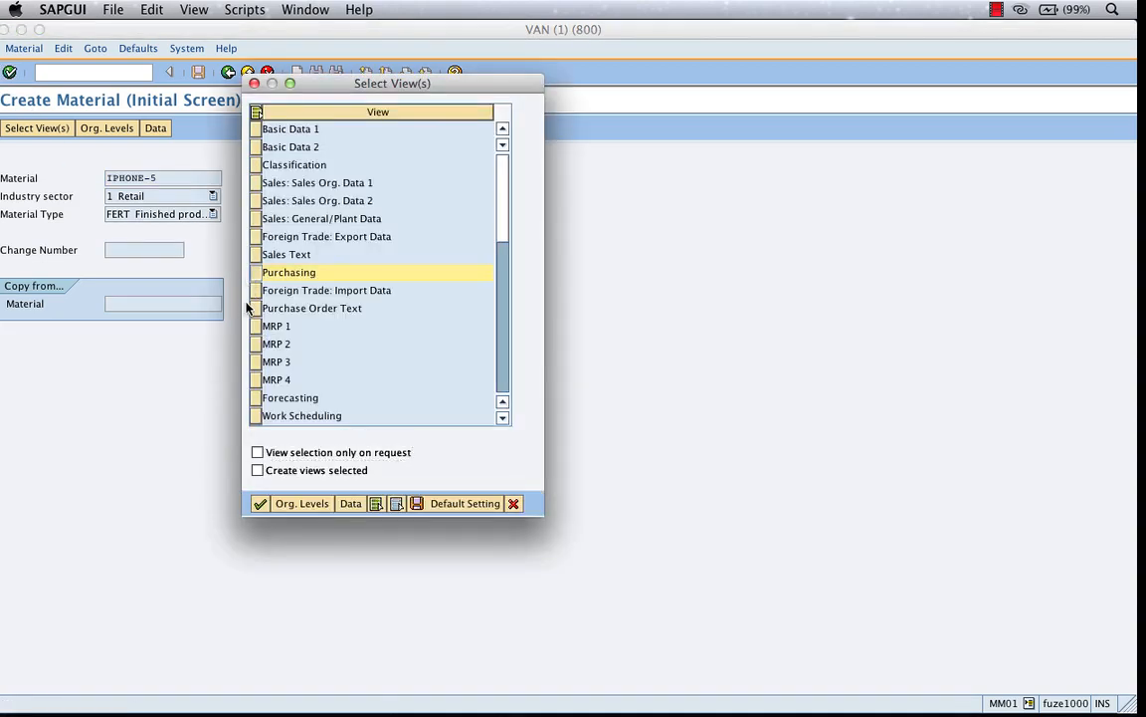
pyautogui.click(257, 504)
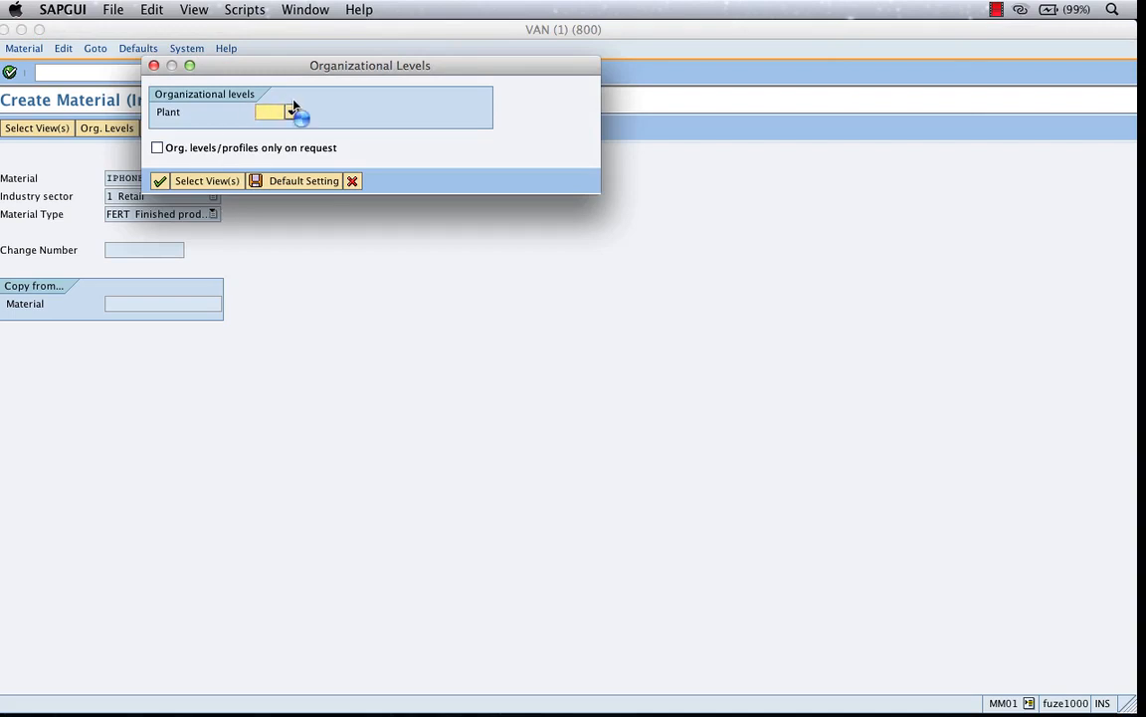
pyautogui.click(352, 180)
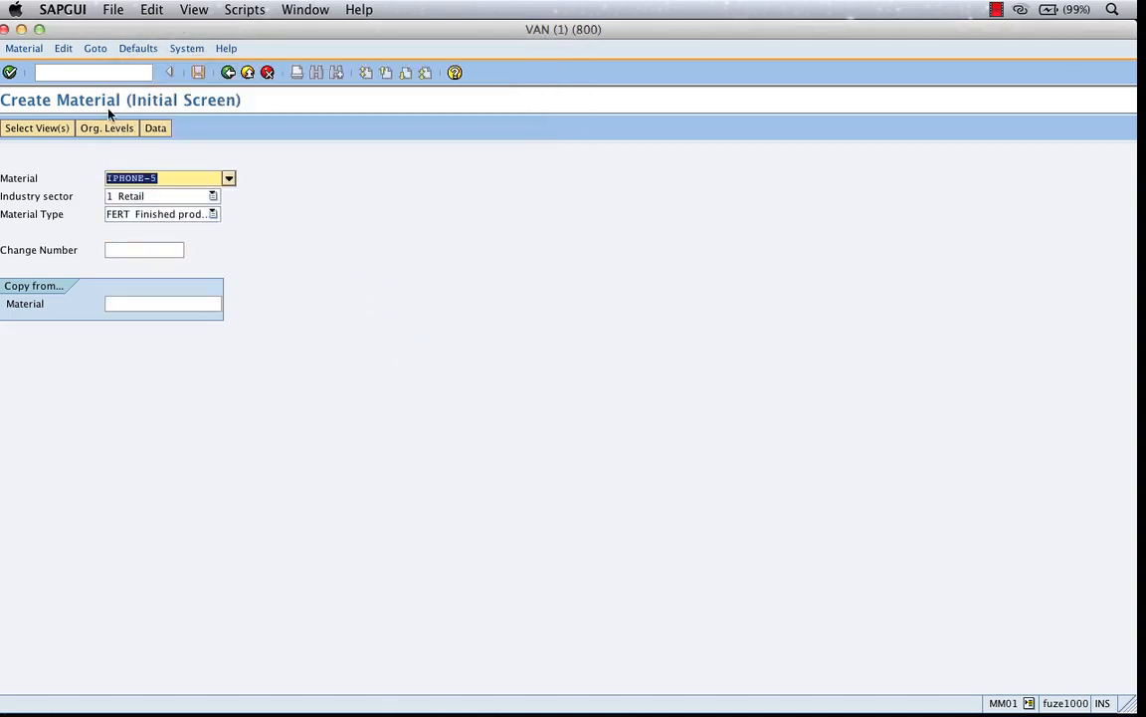
# - Check which organizational levels the Accounting 1 view requires for IPHONE-5, and cancel the entry
pyautogui.click(10, 72)
pyautogui.moveTo(504, 224); pyautogui.dragTo(506, 282)
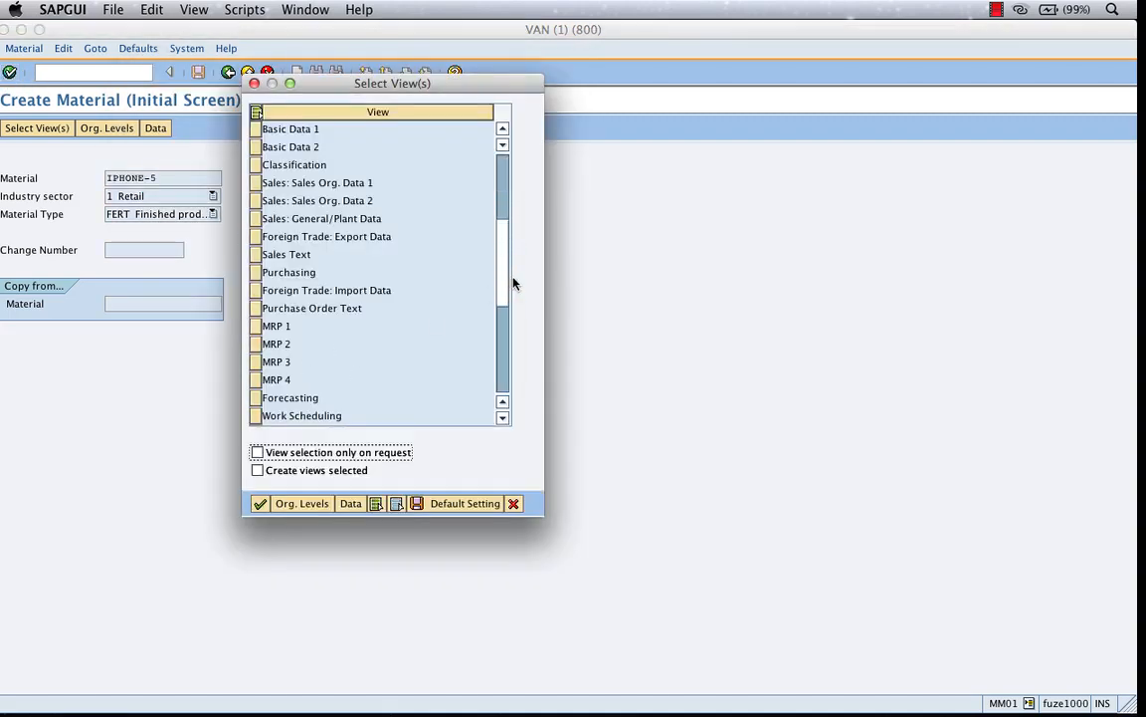
pyautogui.click(256, 325)
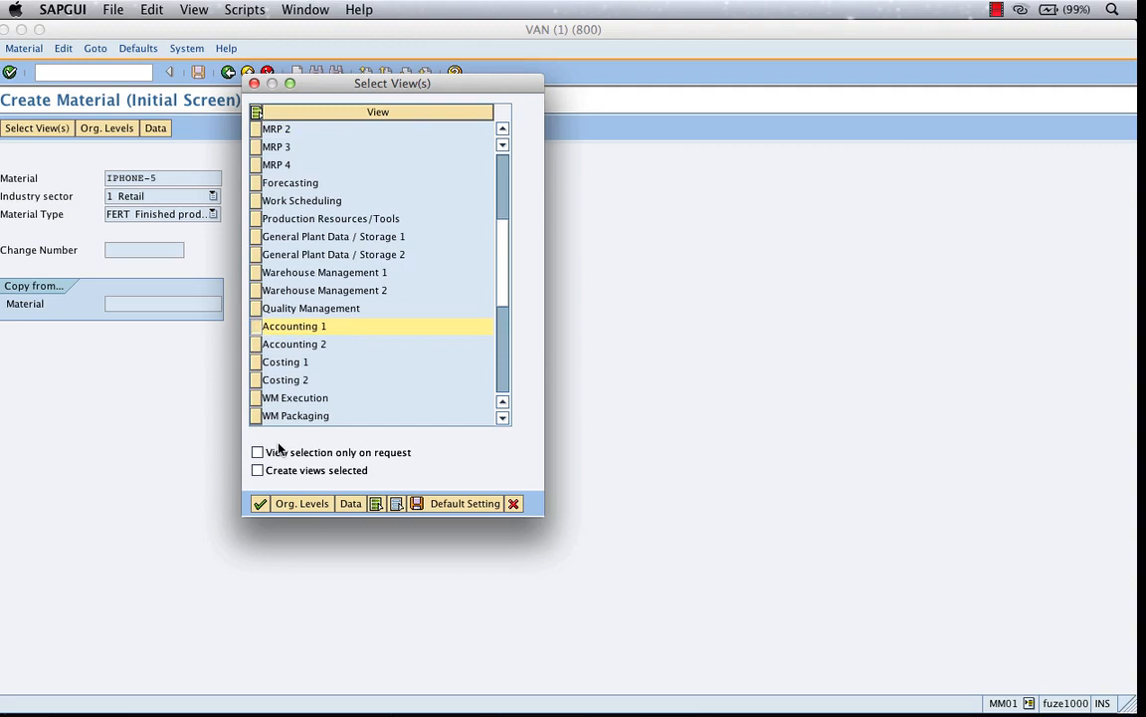
pyautogui.click(260, 503)
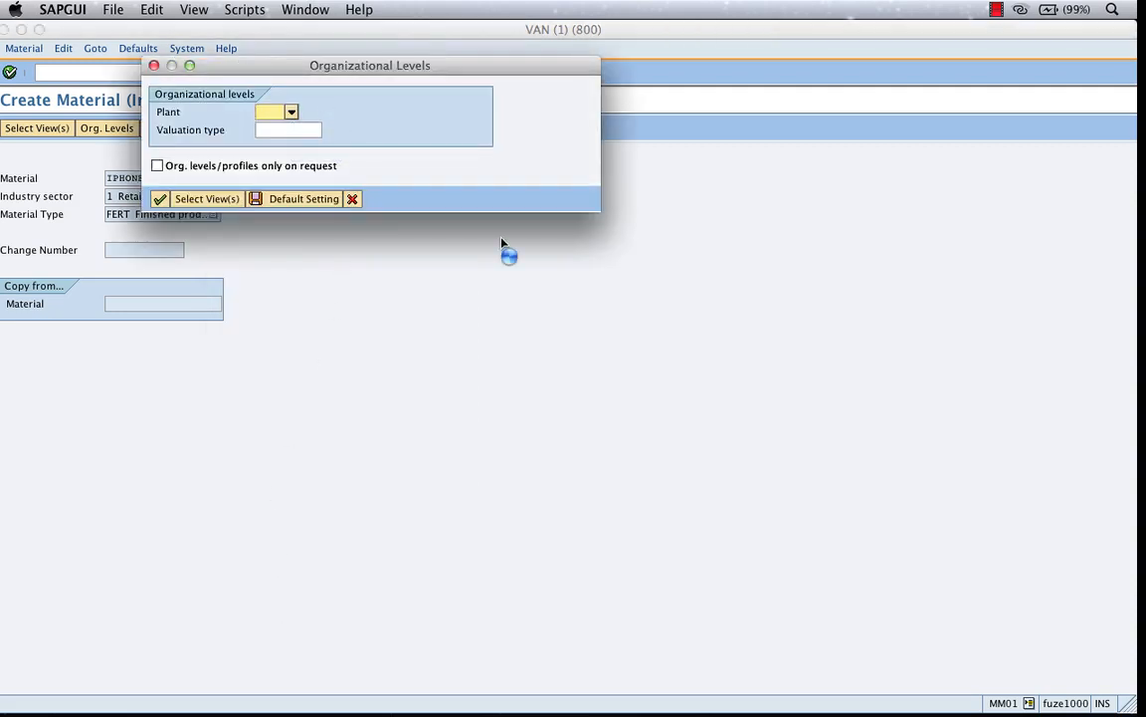
pyautogui.click(353, 199)
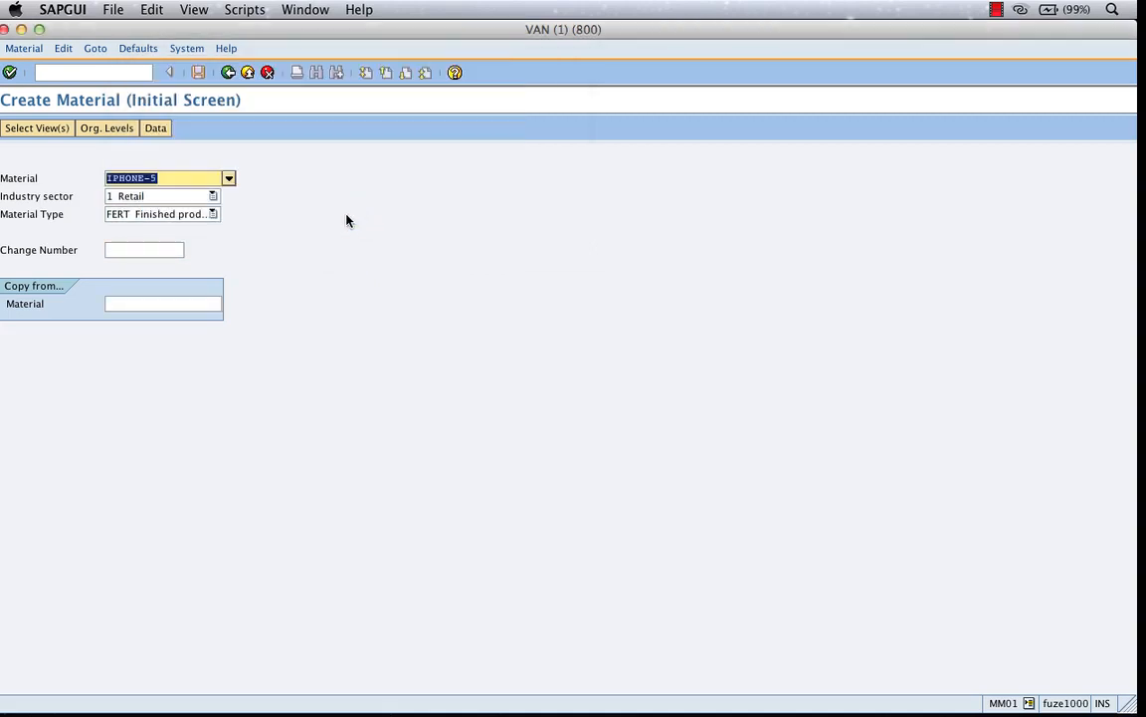
# - Leave material creation and open the Basic Data 1 view of IPHONE-5 for changing with transaction MM02
pyautogui.click(228, 72)
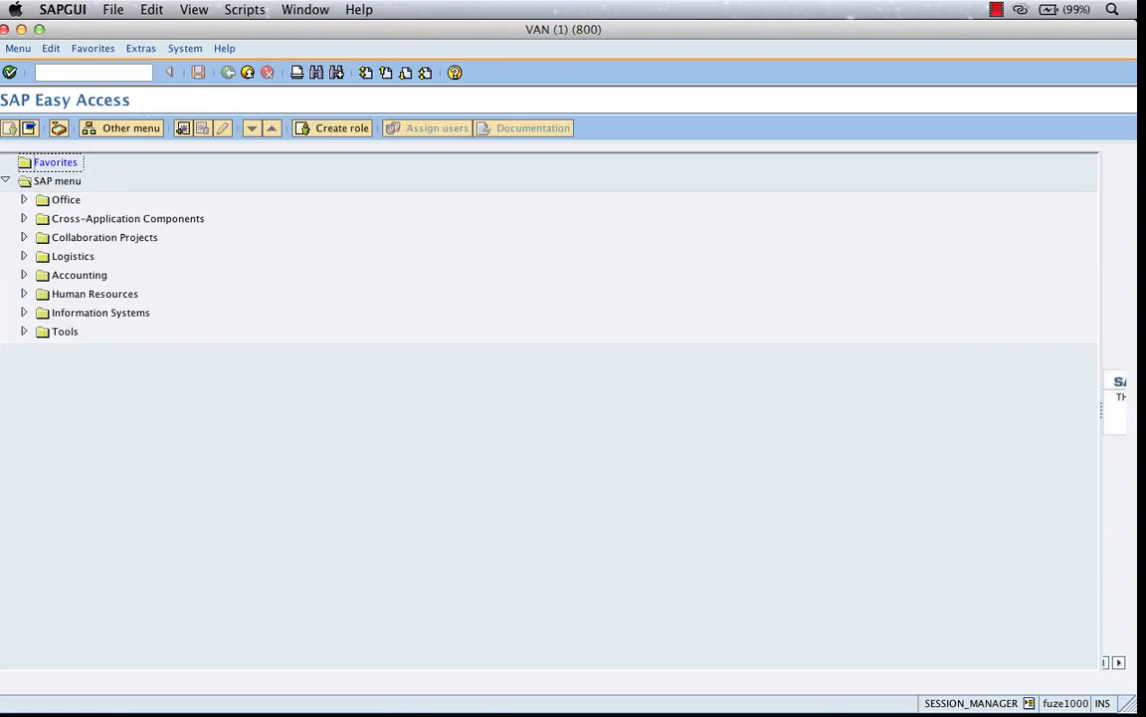
pyautogui.click(39, 72)
pyautogui.write('mm02')
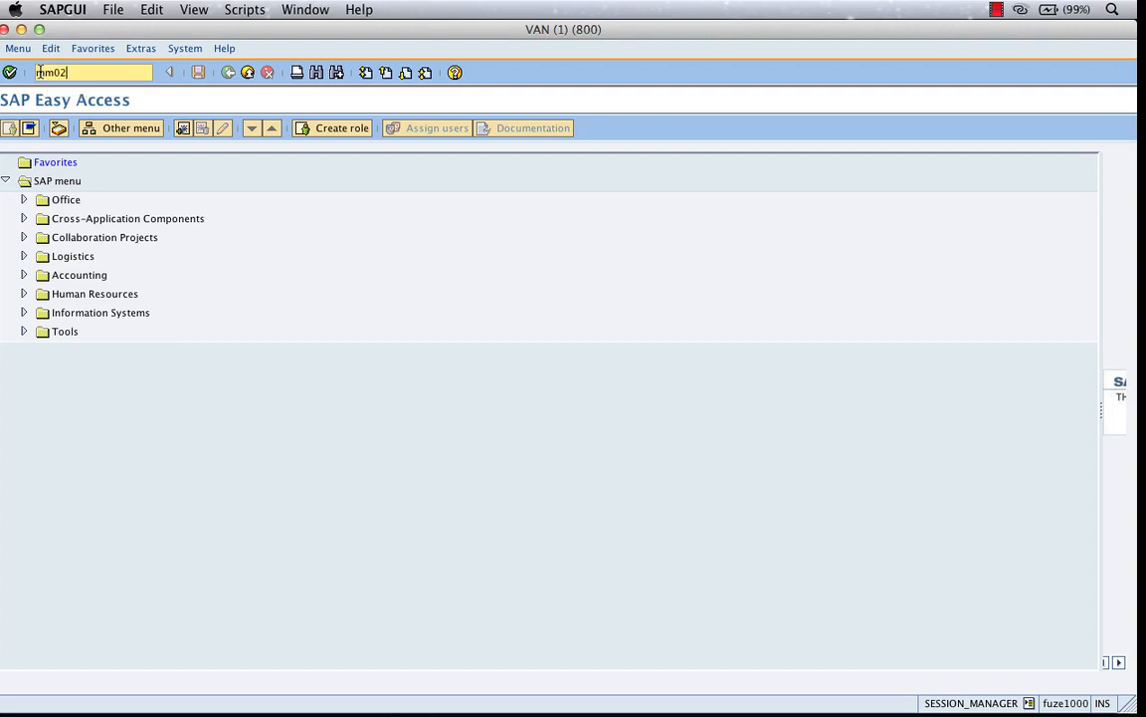
pyautogui.press('Return')
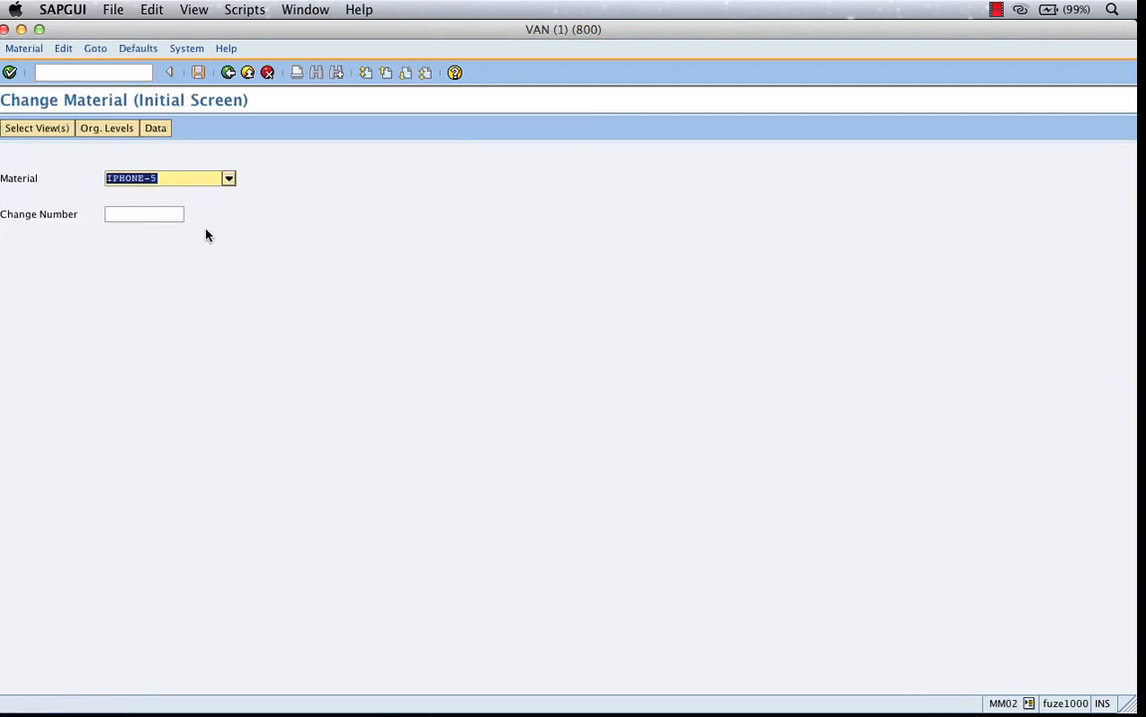
pyautogui.press('Return')
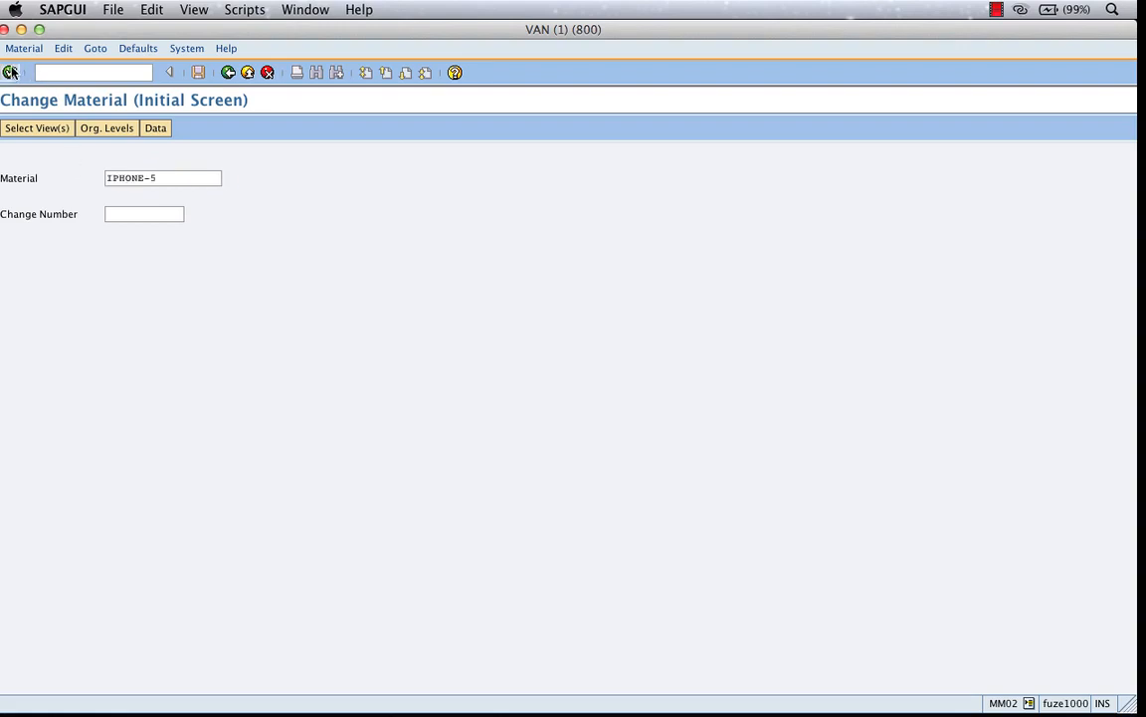
pyautogui.click(256, 130)
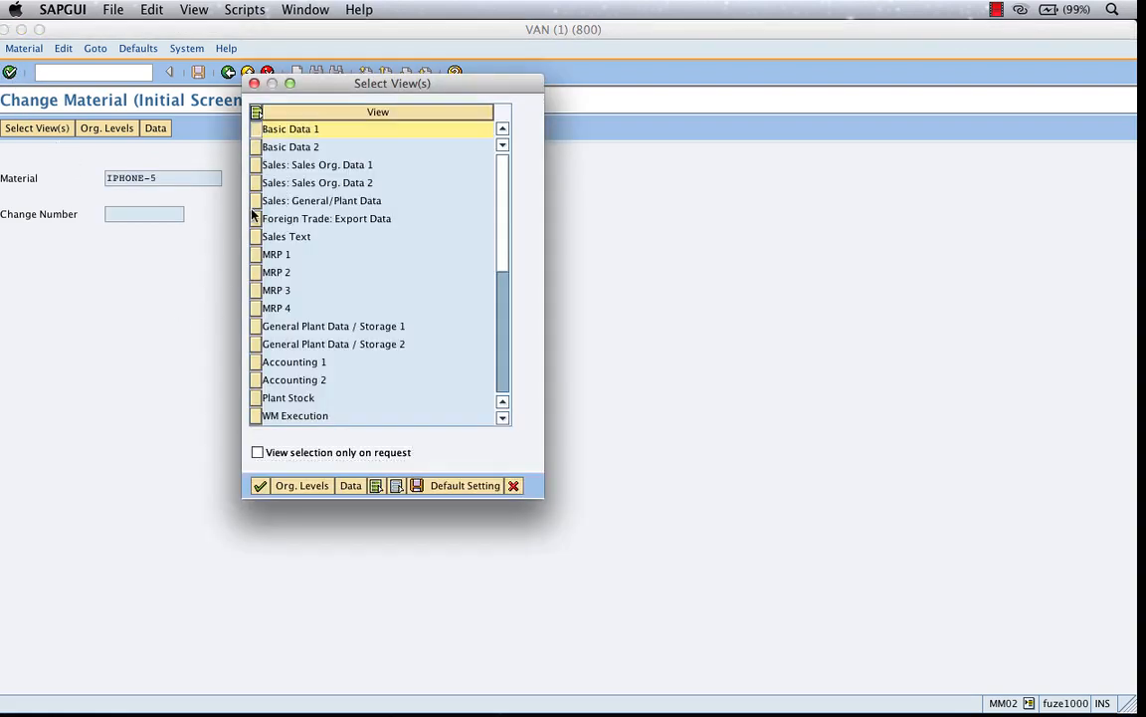
pyautogui.click(260, 485)
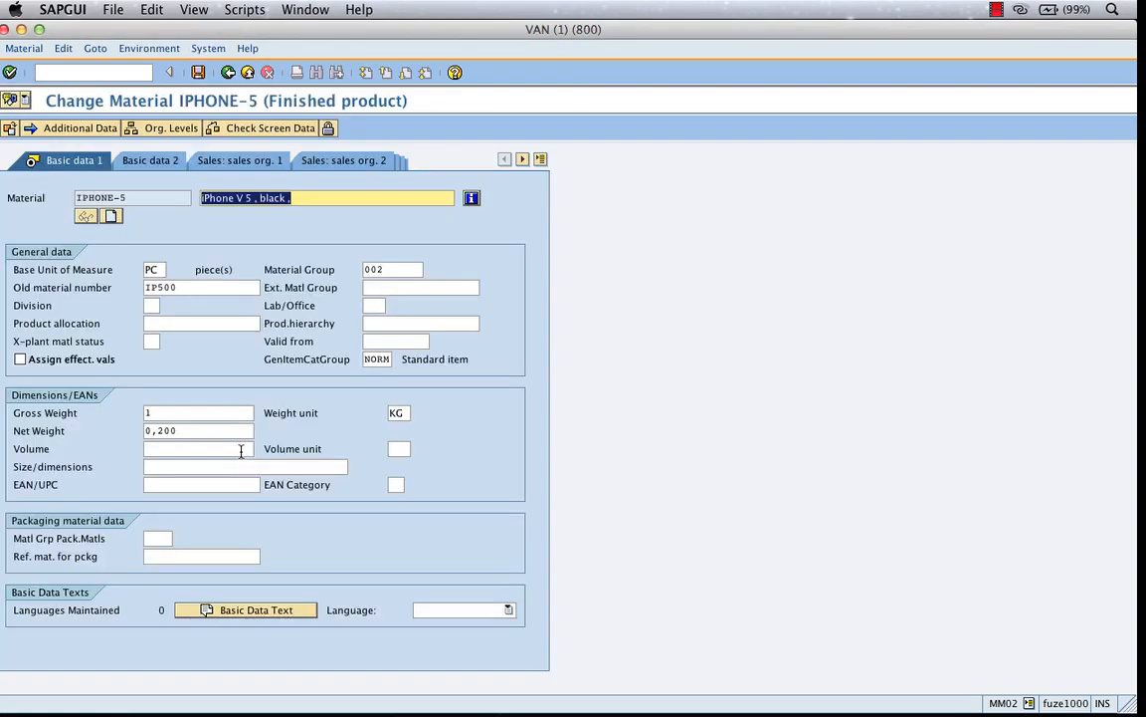
# - Change the material group of IPHONE-5 to 00205 (Docking station), save the material, and exit the transaction
pyautogui.click(397, 270)
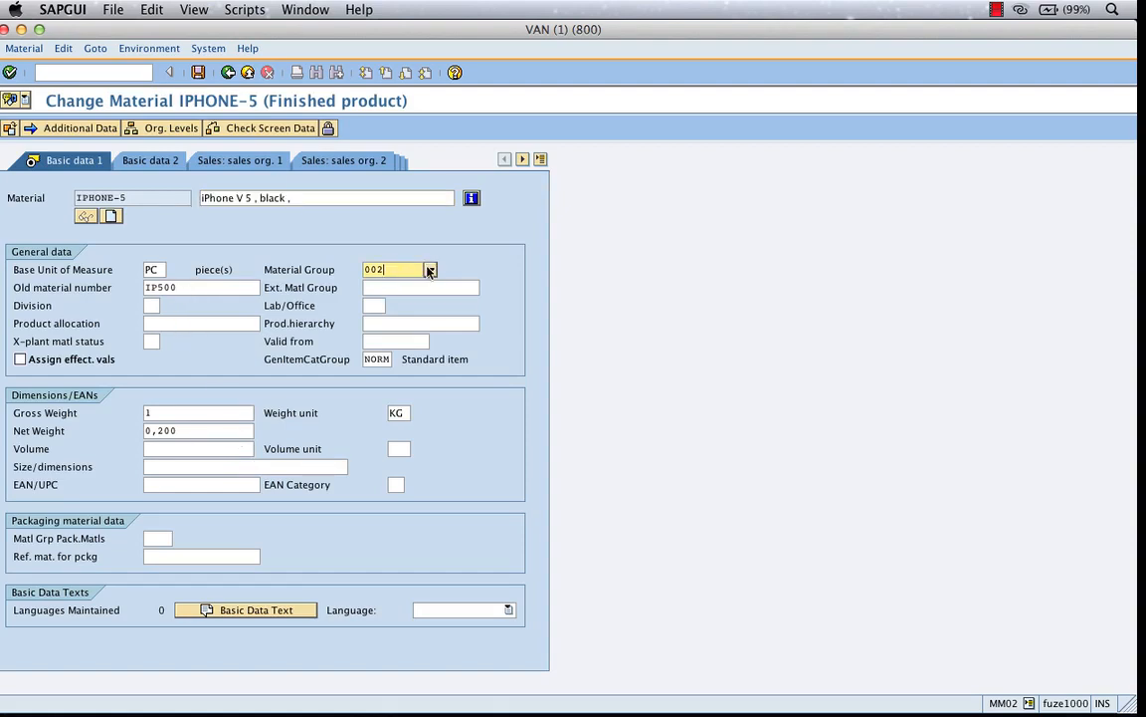
pyautogui.press('F4')
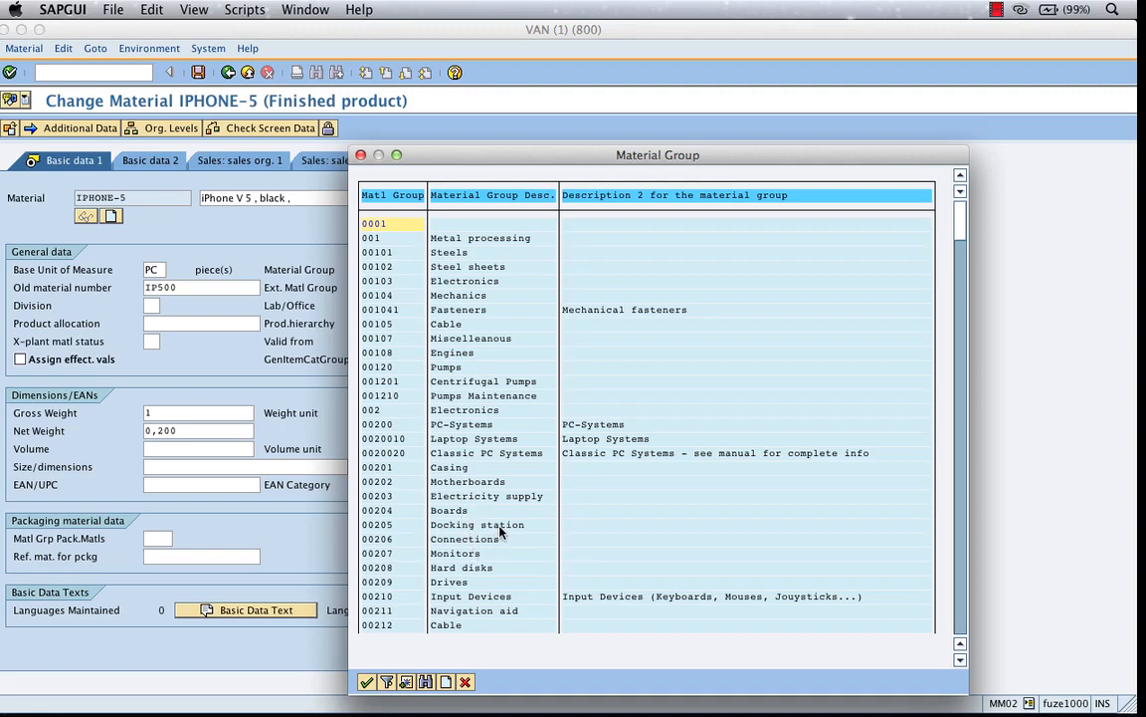
pyautogui.press('Escape')
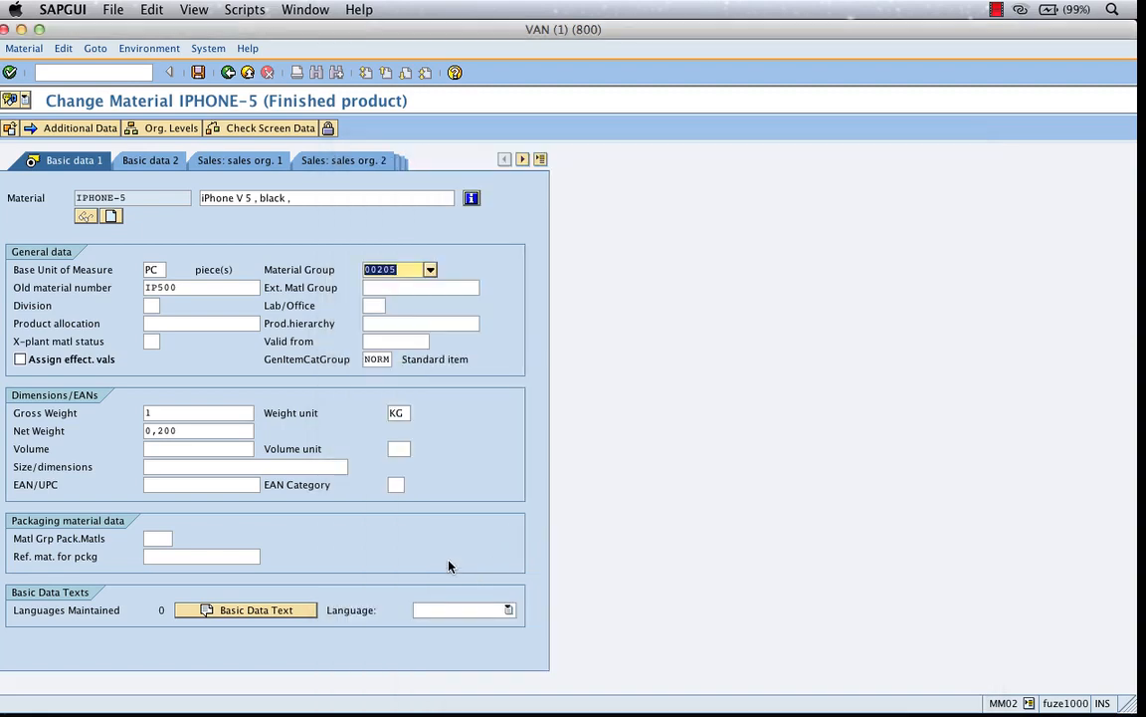
pyautogui.press('Return')
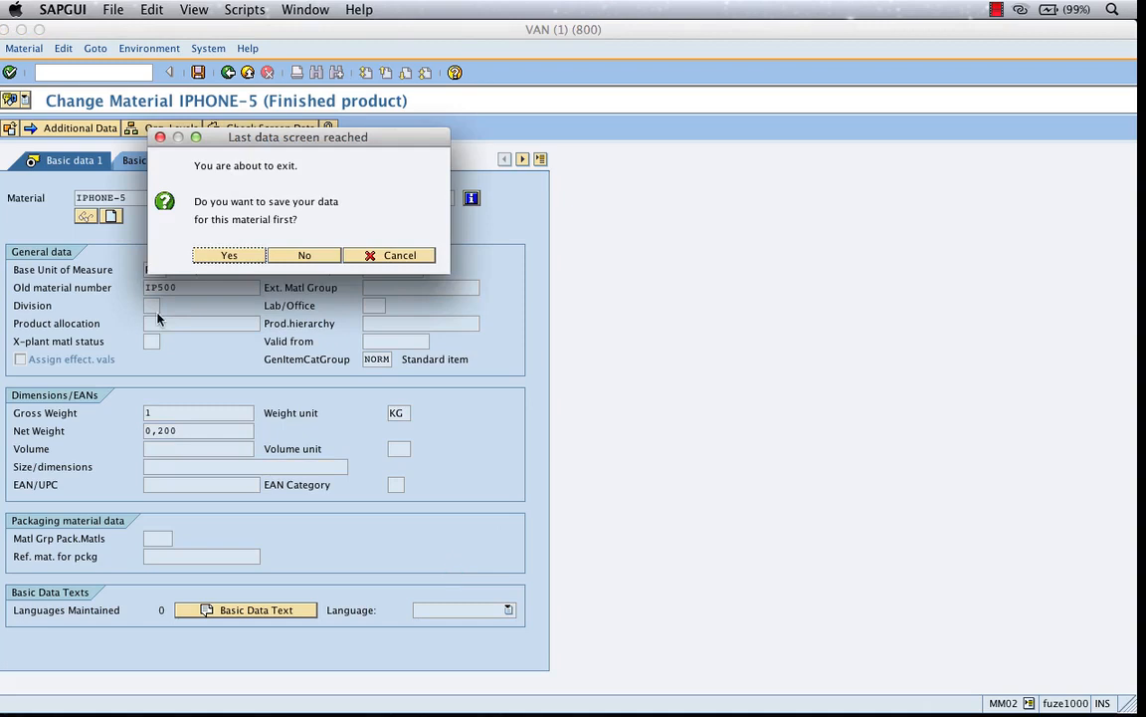
pyautogui.click(227, 255)
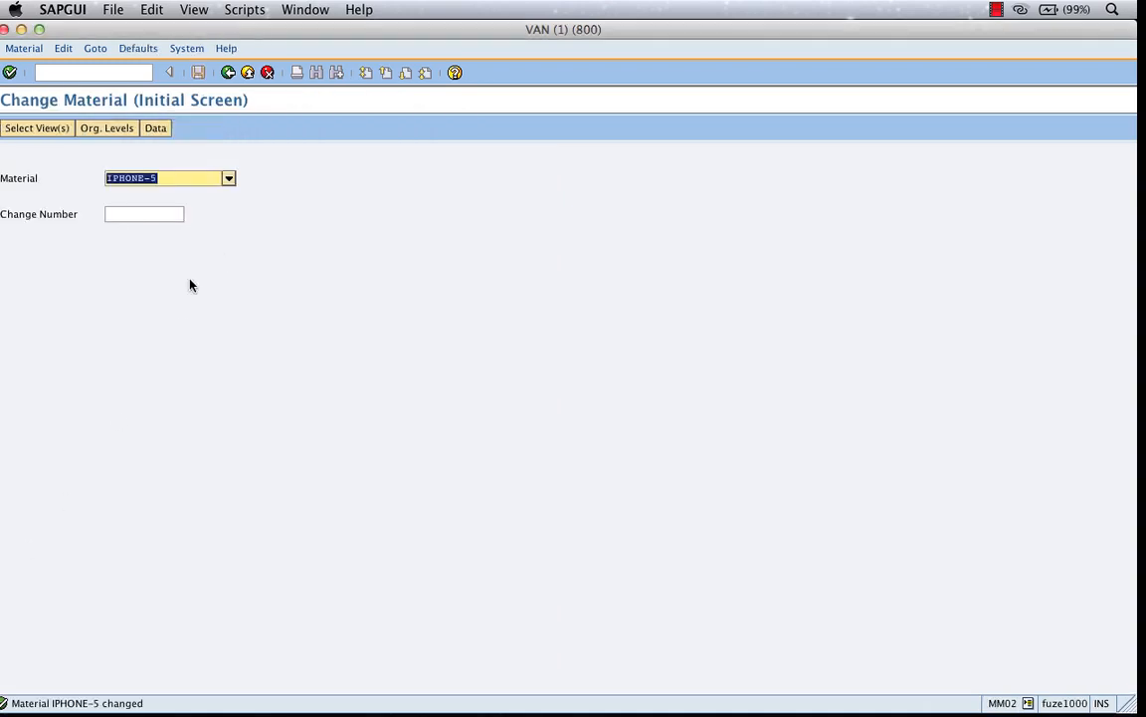
pyautogui.click(228, 73)
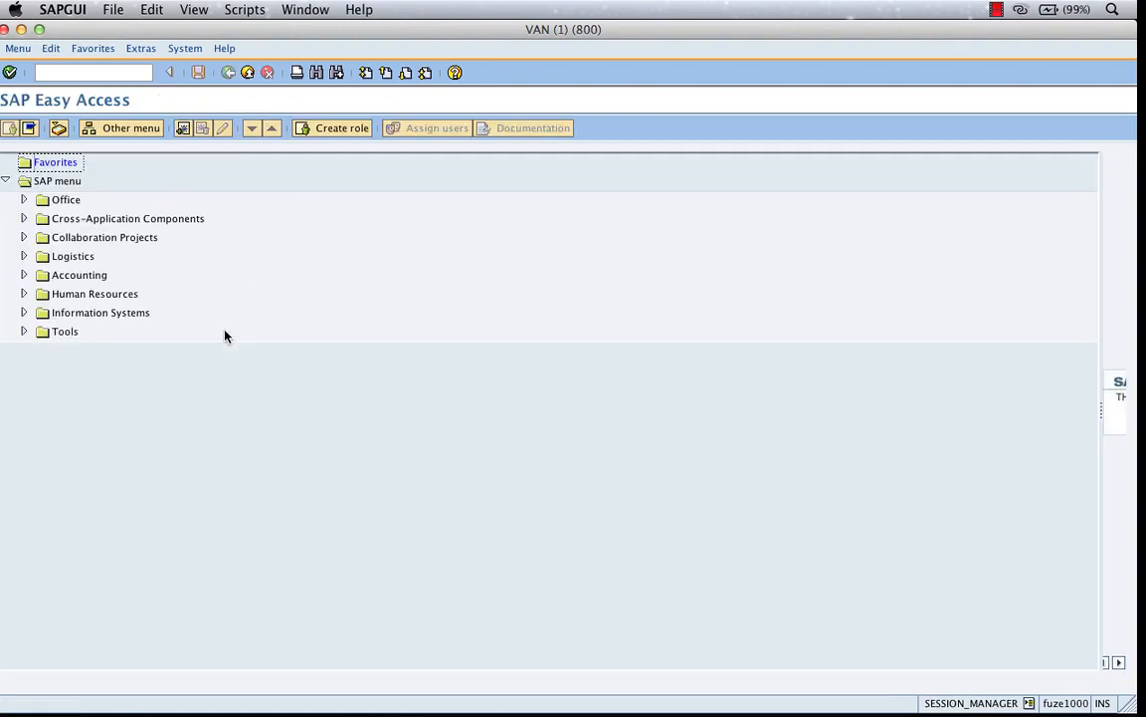
# - Display the Basic Data 1 view of material IPHONE-5 with transaction MM03 and check its material group
pyautogui.click(88, 72)
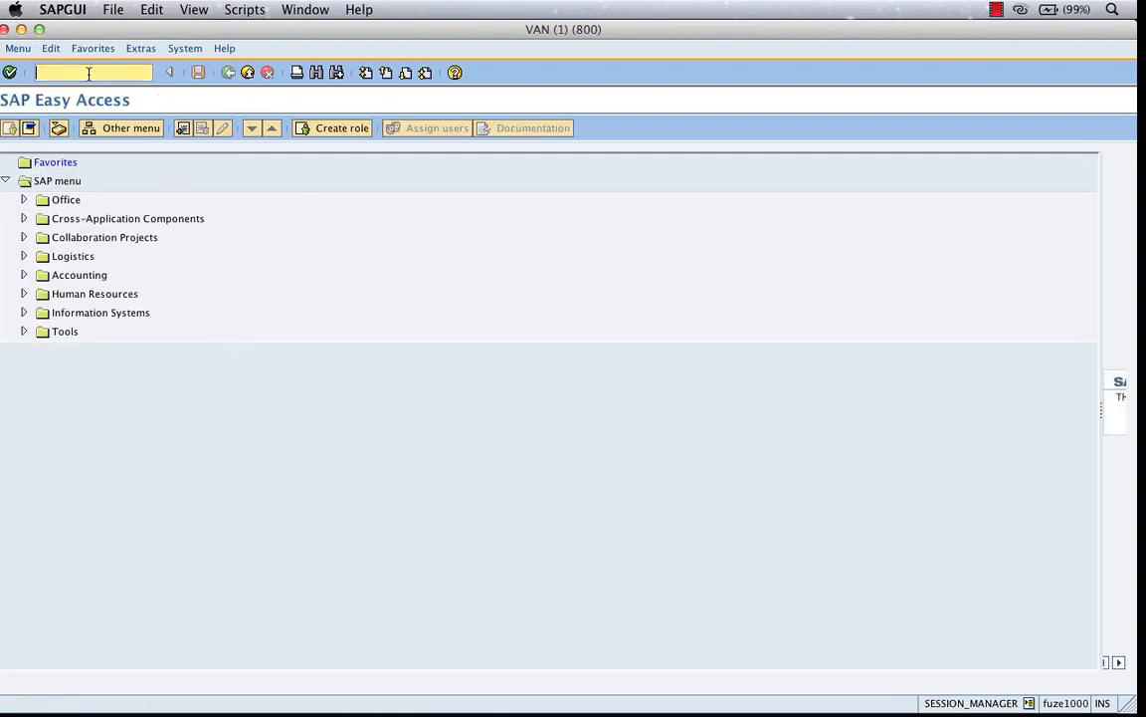
pyautogui.write('mm03')
pyautogui.press('Return')
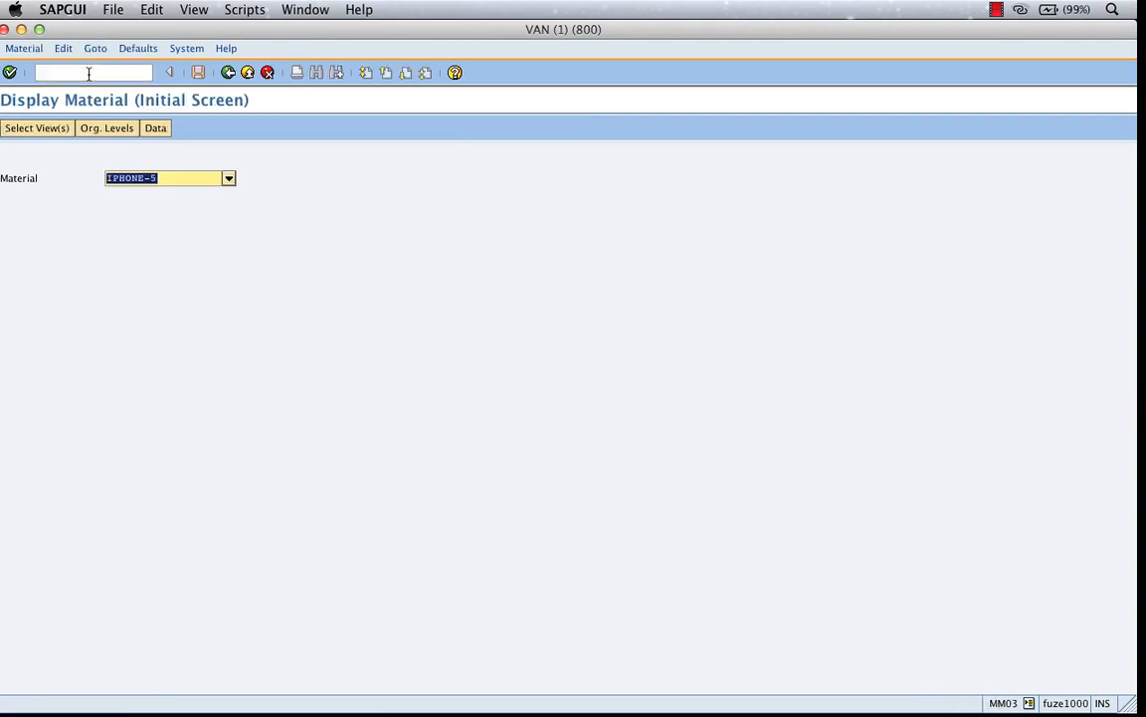
pyautogui.click(10, 72)
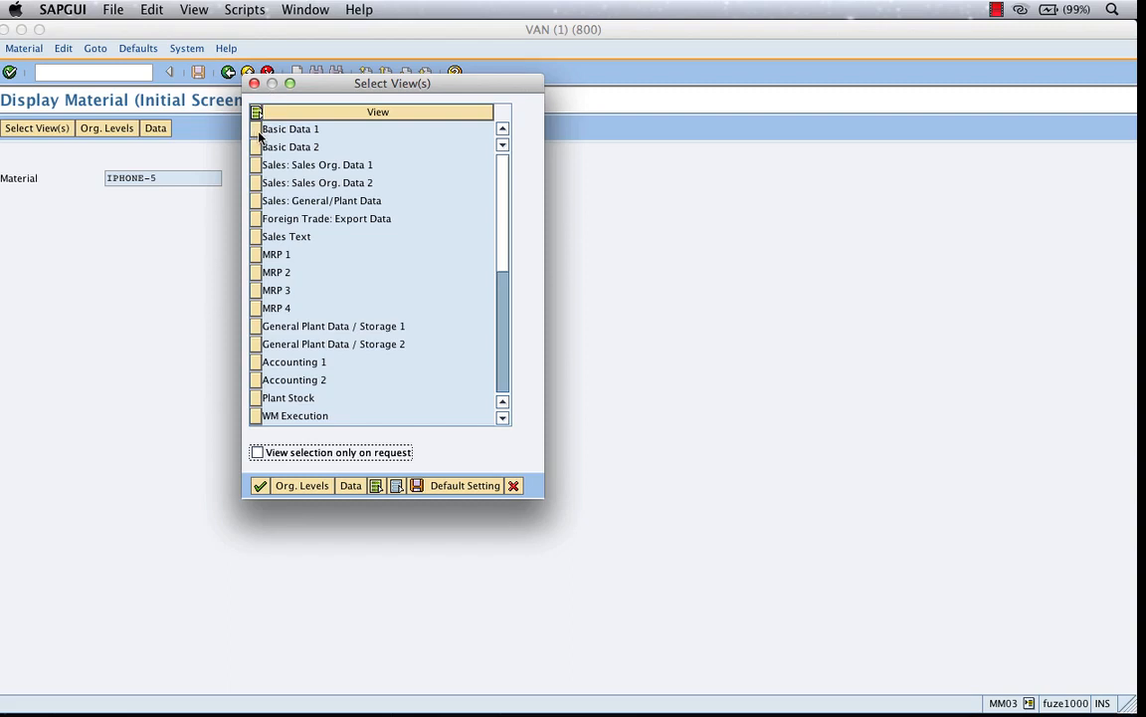
pyautogui.click(256, 130)
pyautogui.click(259, 485)
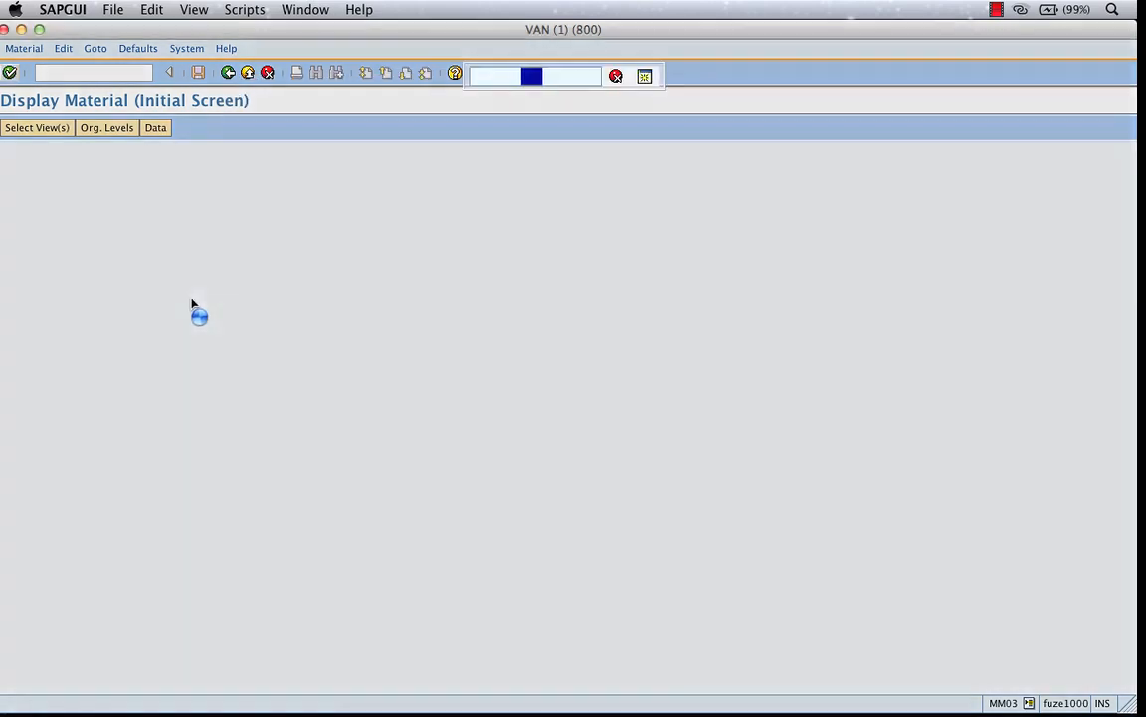
pyautogui.press('Tab')
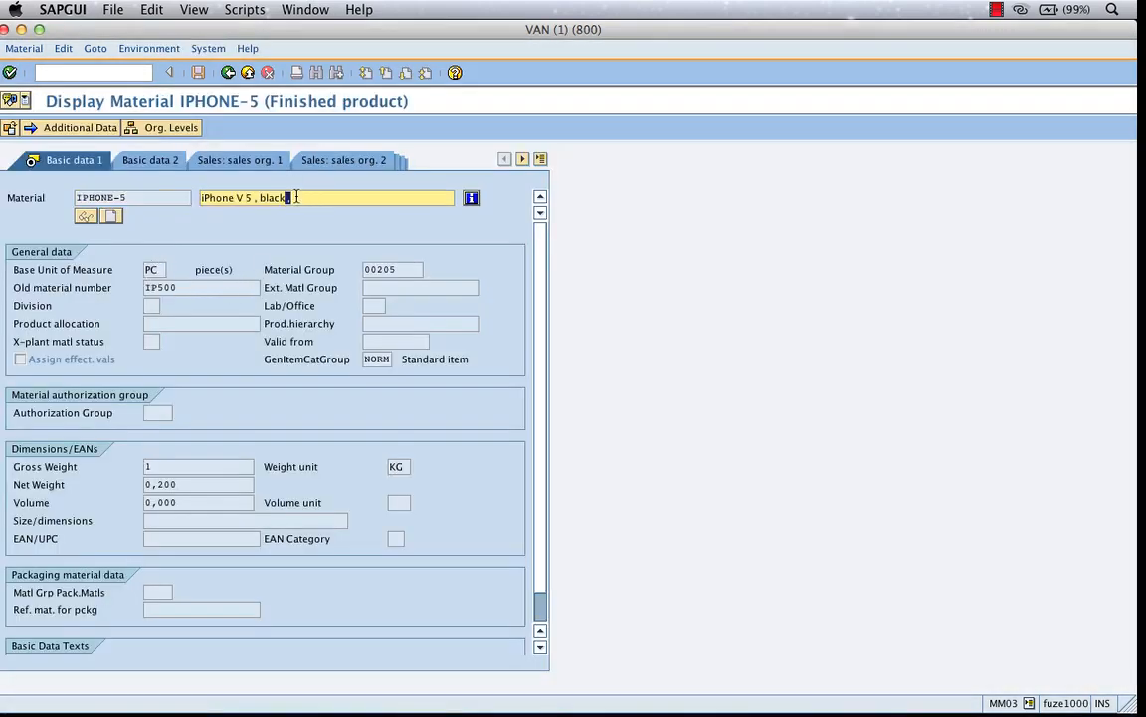
pyautogui.press('Tab')
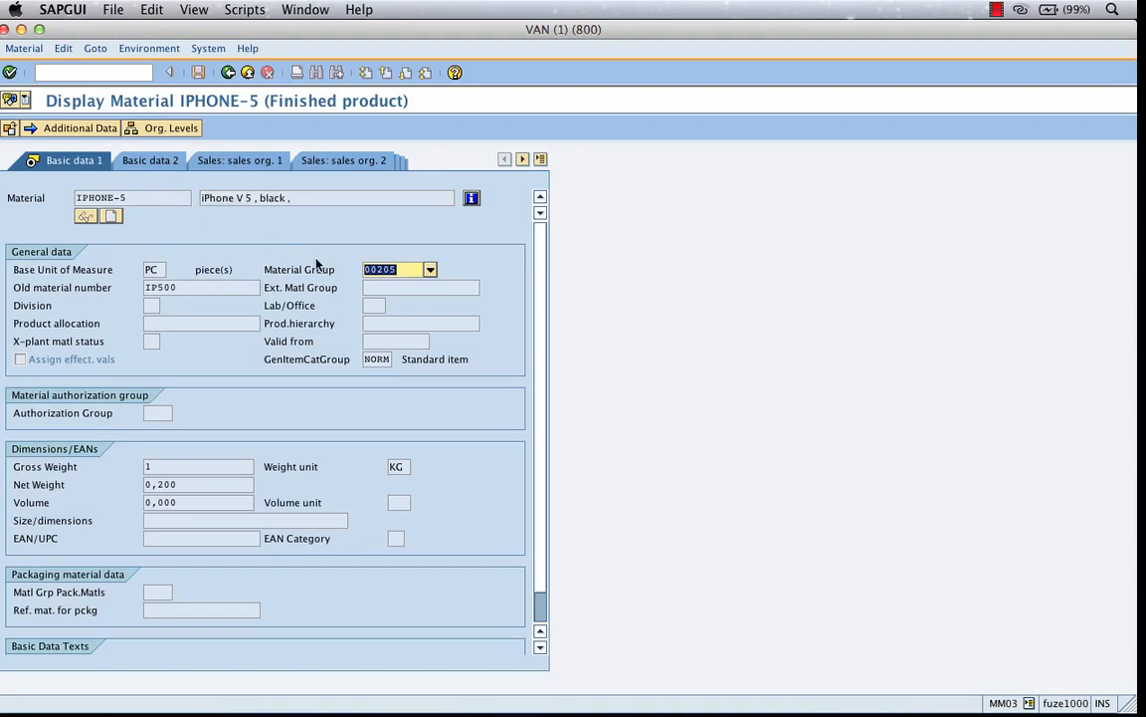